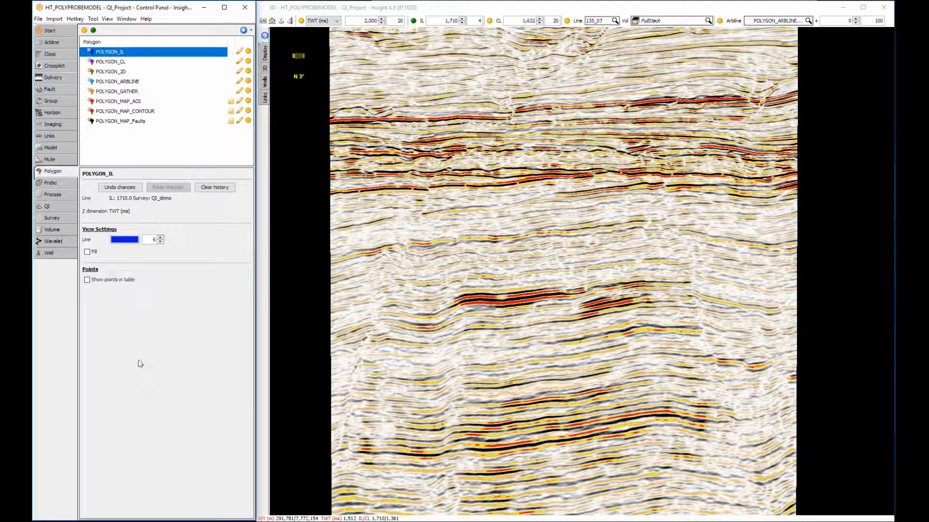
Display POLYGON_IL on inline 1710, compare events across the fault with a correlation polygon made from it, and delete the correlation polygon.
click(248, 51)
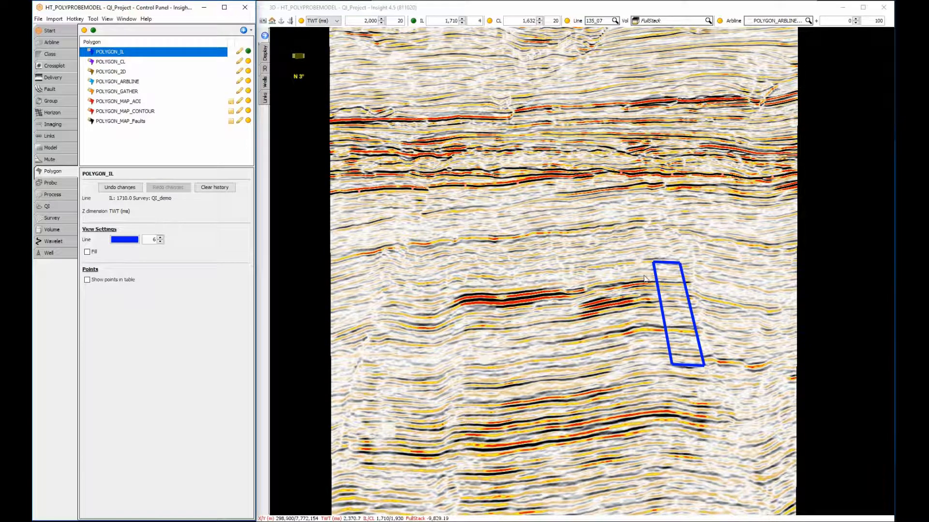
right_click(667, 293)
click(691, 300)
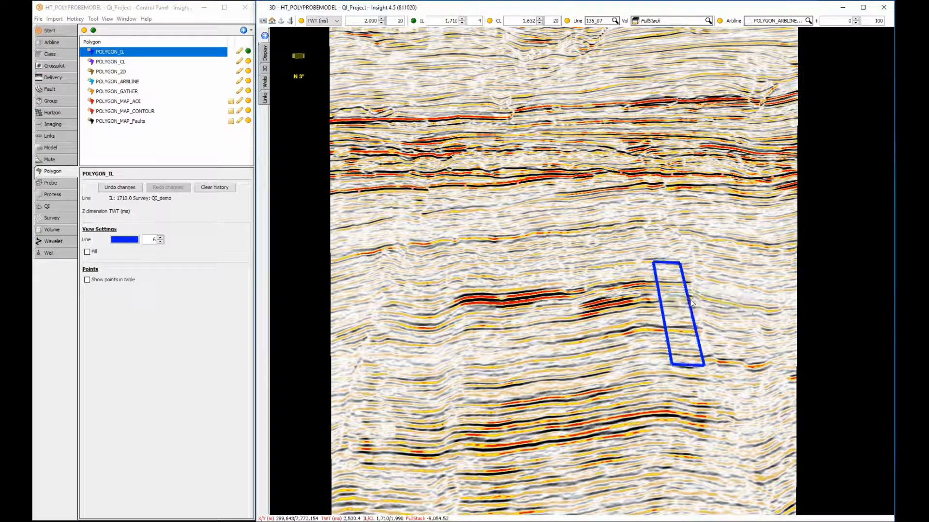
right_click(738, 327)
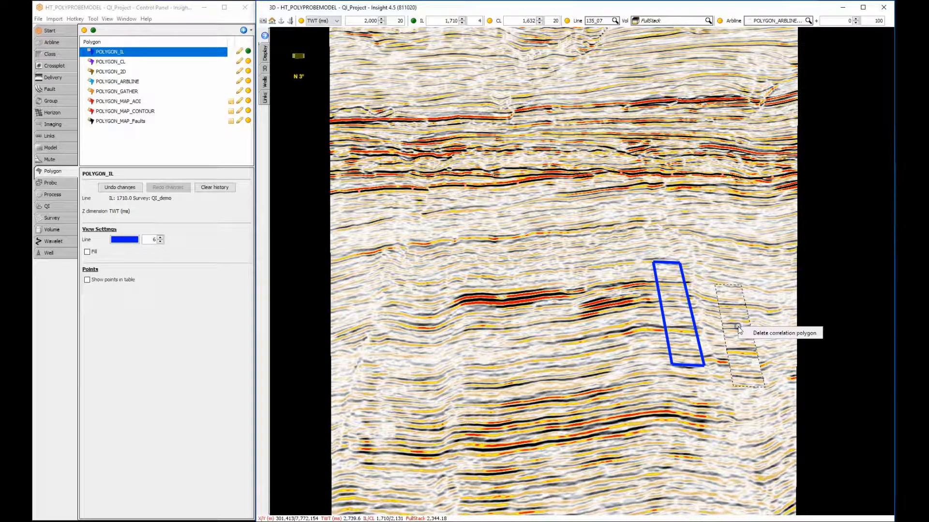
click(746, 329)
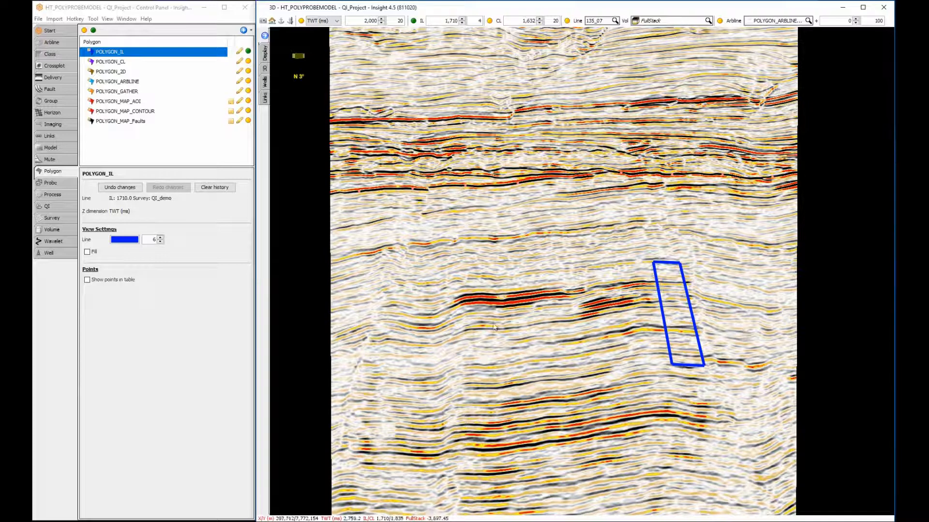
List the points of POLYGON_IL in a table and hide the polygon in the 3D view.
click(87, 280)
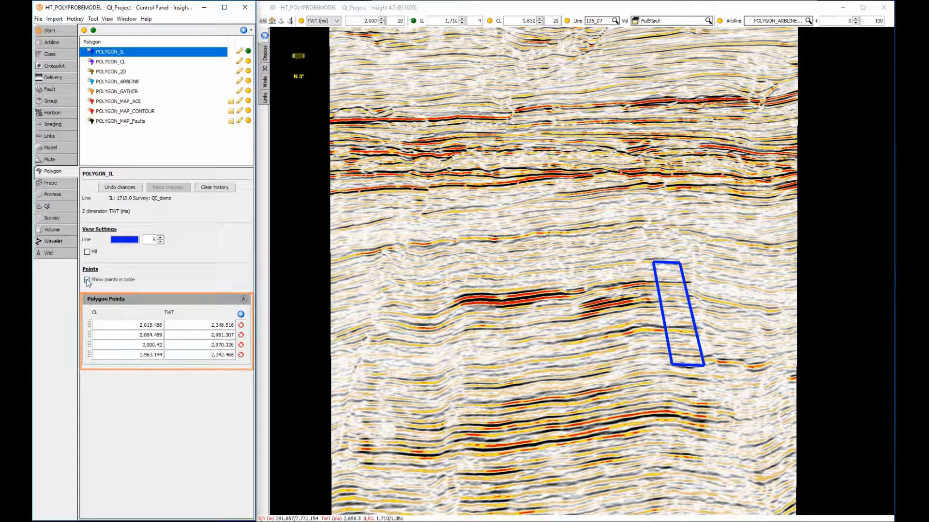
click(248, 51)
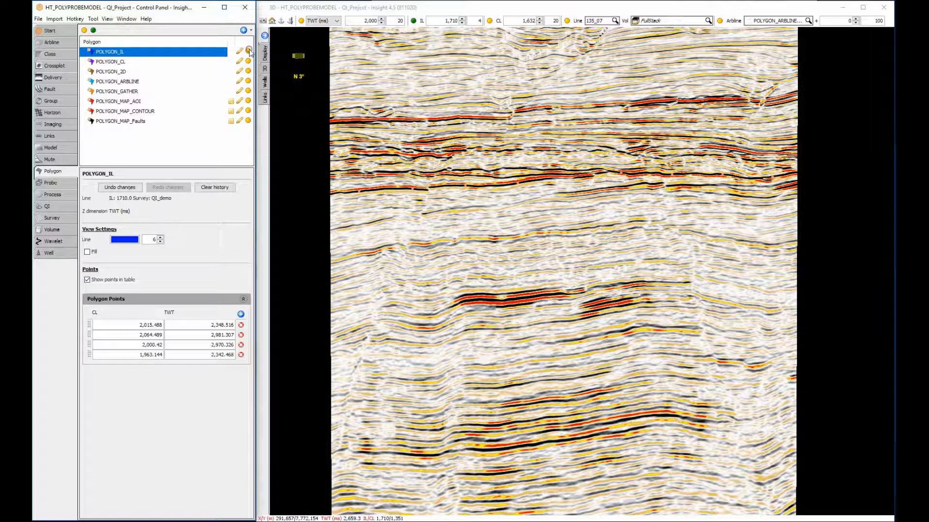
Open the 2D line view for 135_07 and display POLYGON_2D on it.
click(126, 19)
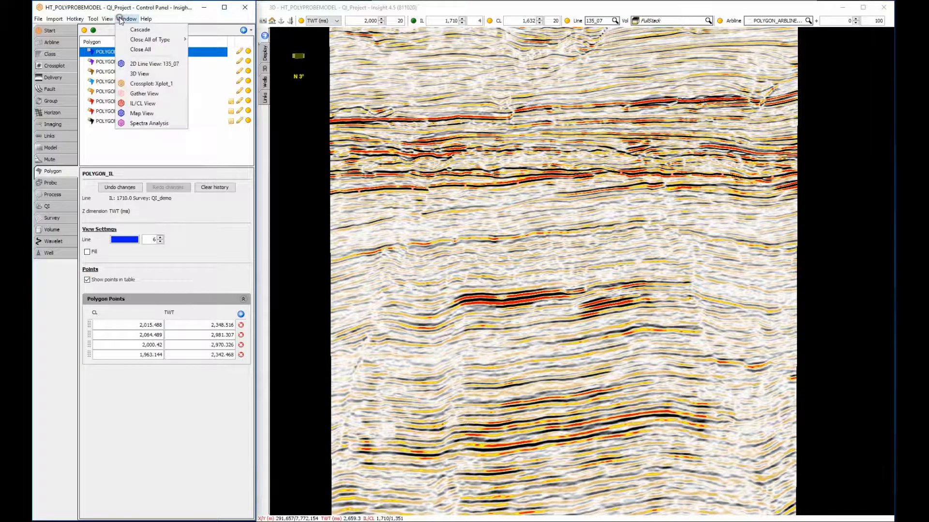
click(140, 63)
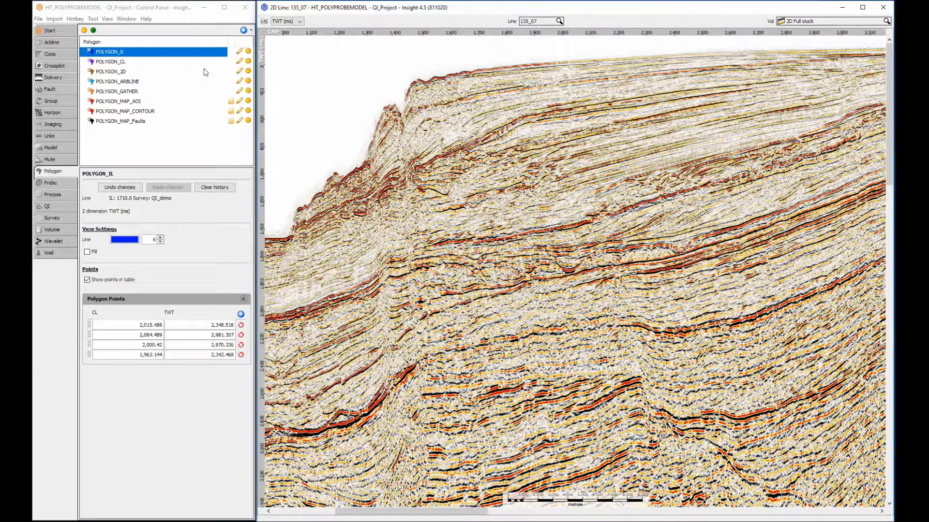
click(248, 72)
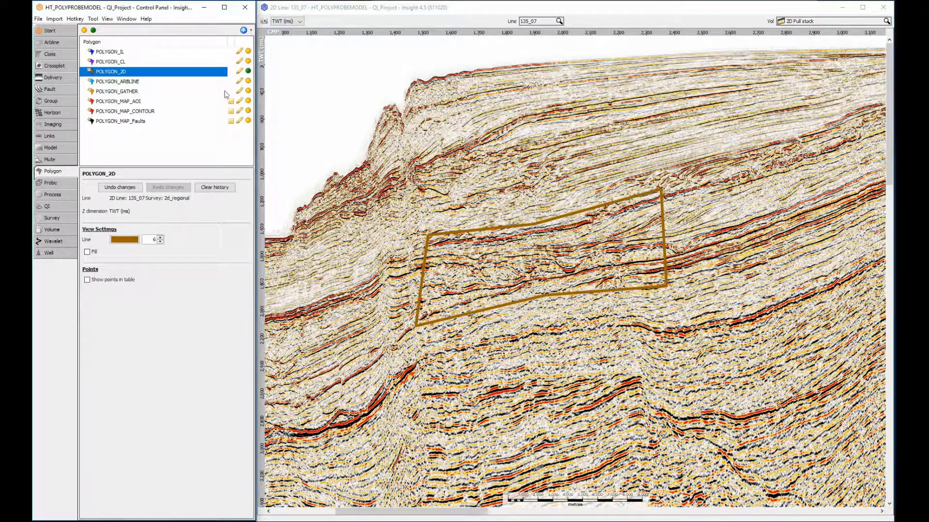
List the points of POLYGON_2D in a table, hide the polygon and minimise the 2D line view.
click(87, 279)
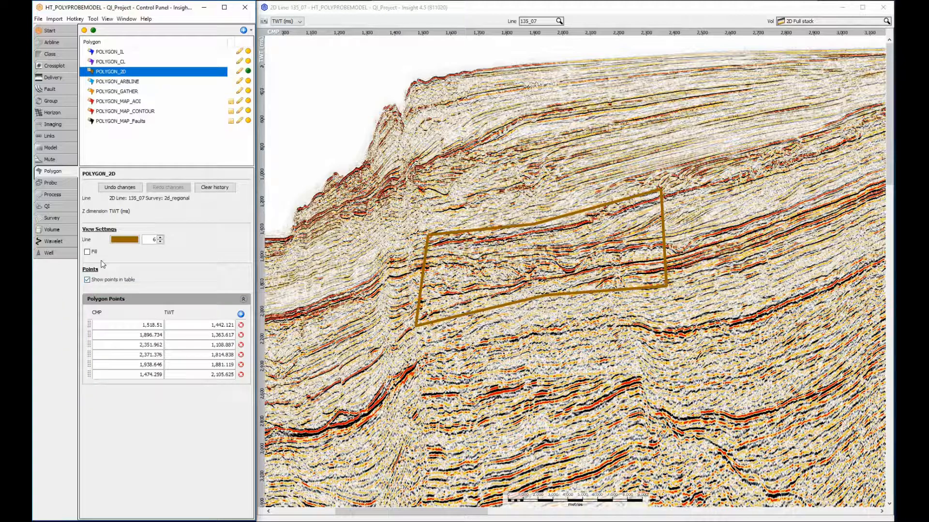
click(248, 71)
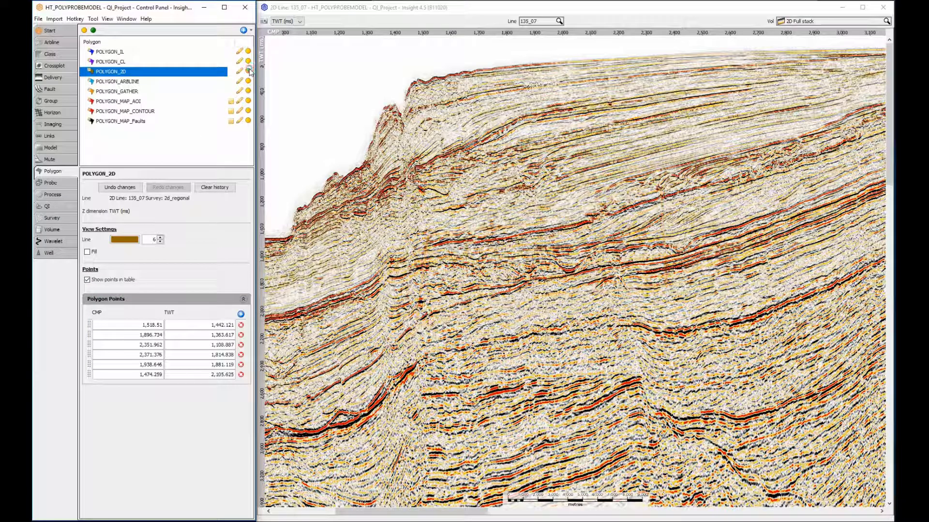
click(842, 7)
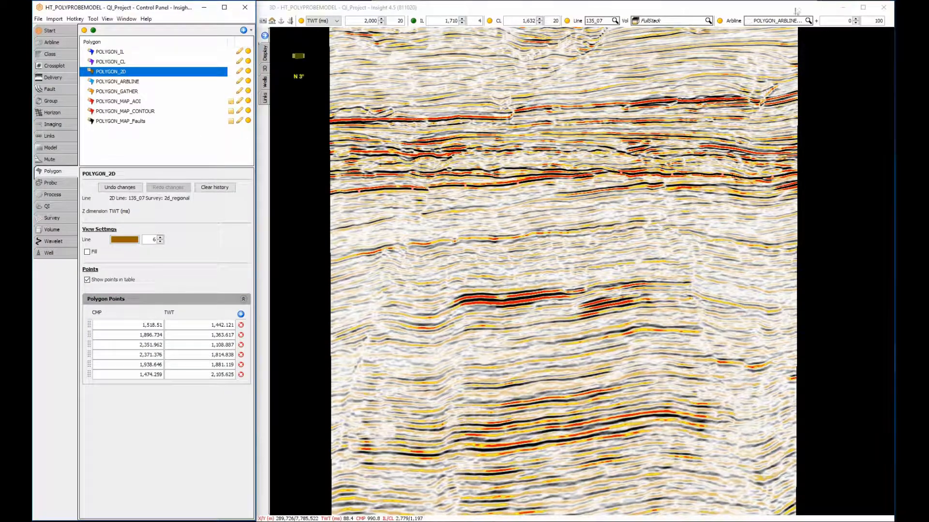
Show the arbitrary line in the 3D view in place of the inline section.
click(720, 21)
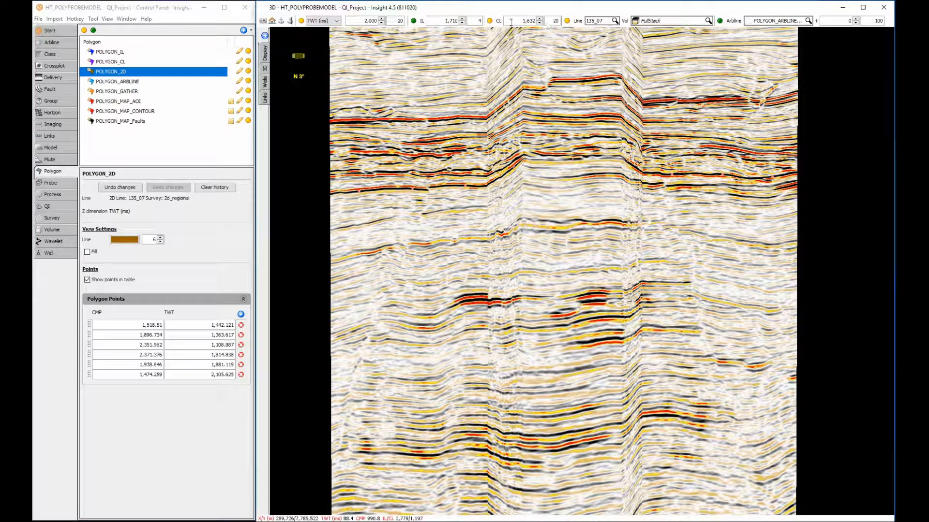
click(414, 21)
drag(404, 191, 391, 207)
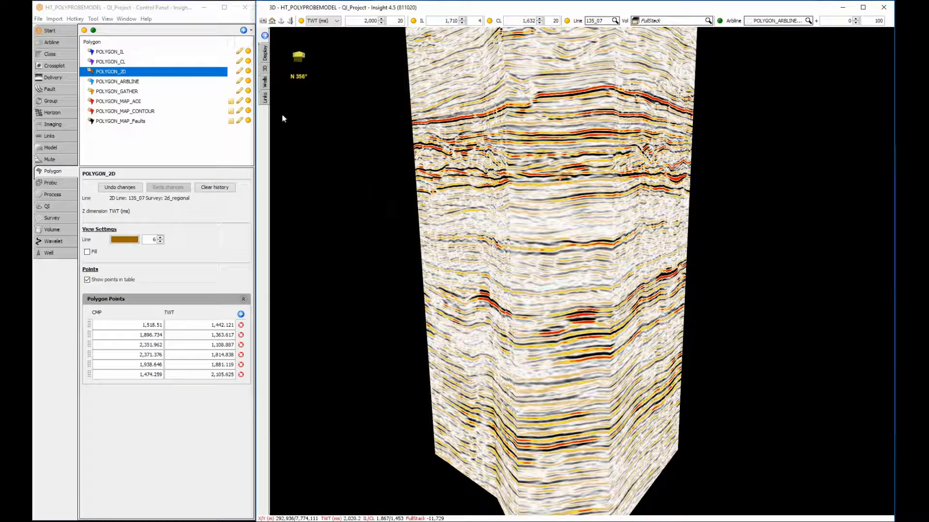
Display POLYGON_ARBLINE on the arbitrary line in the 3D view and list its points in a table.
click(248, 81)
drag(393, 170, 366, 192)
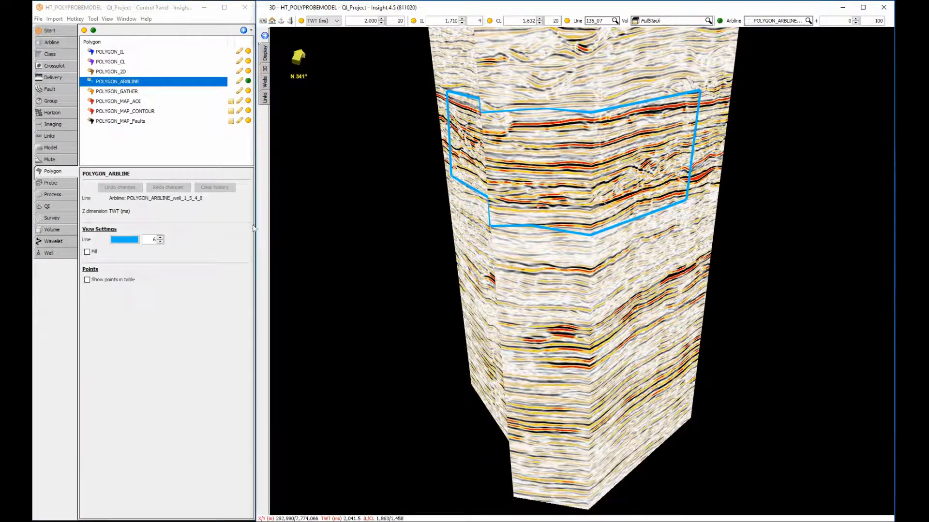
click(87, 280)
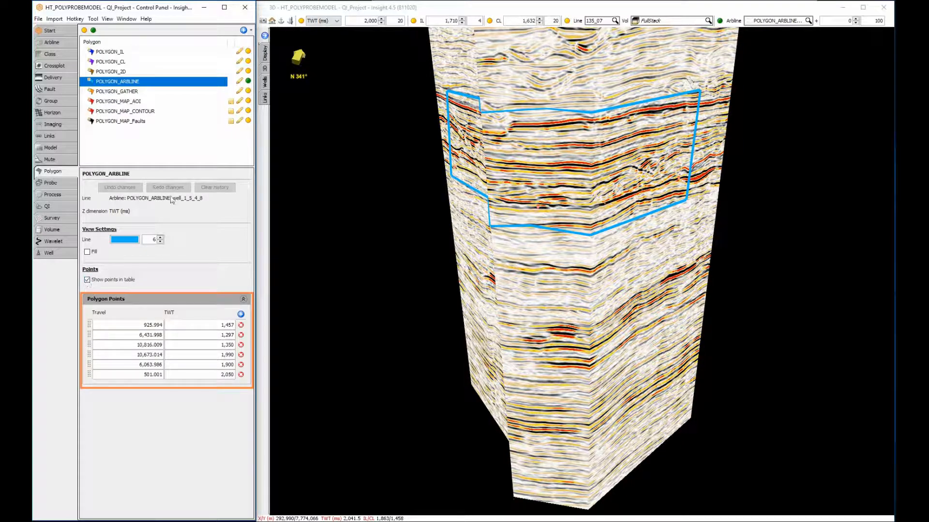
Shrink the 3D window to uncover Spectra Analysis, use POLYGON_ARBLINE as its analysis polygon, and hide that polygon in the 3D view.
drag(362, 6, 361, 267)
drag(495, 349, 523, 344)
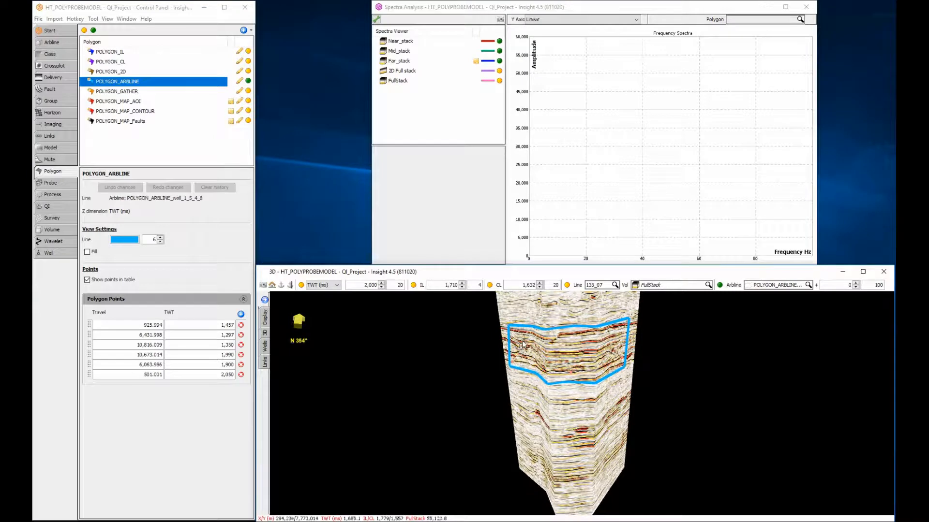
click(740, 20)
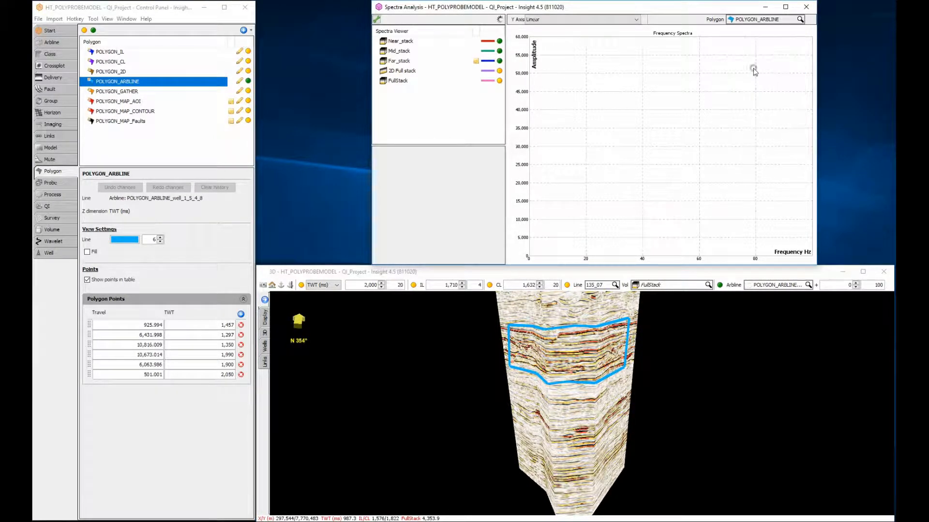
click(756, 69)
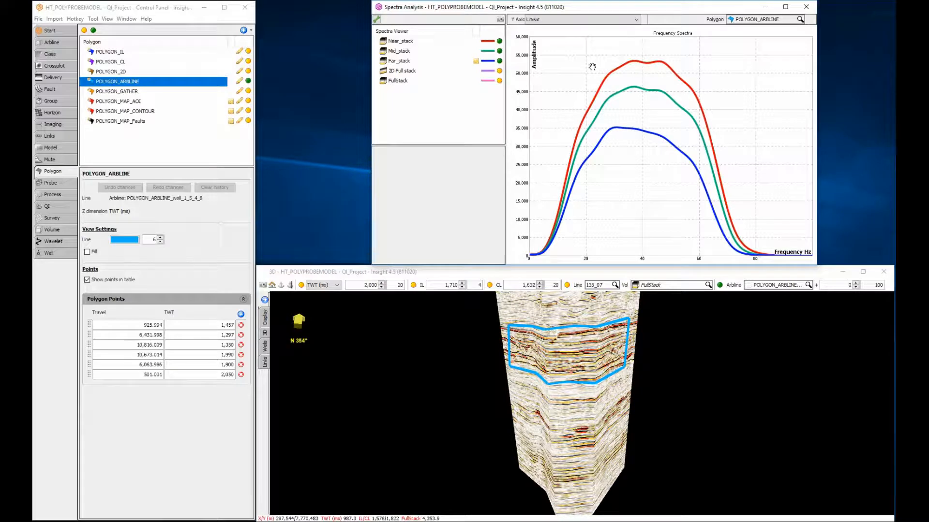
click(247, 80)
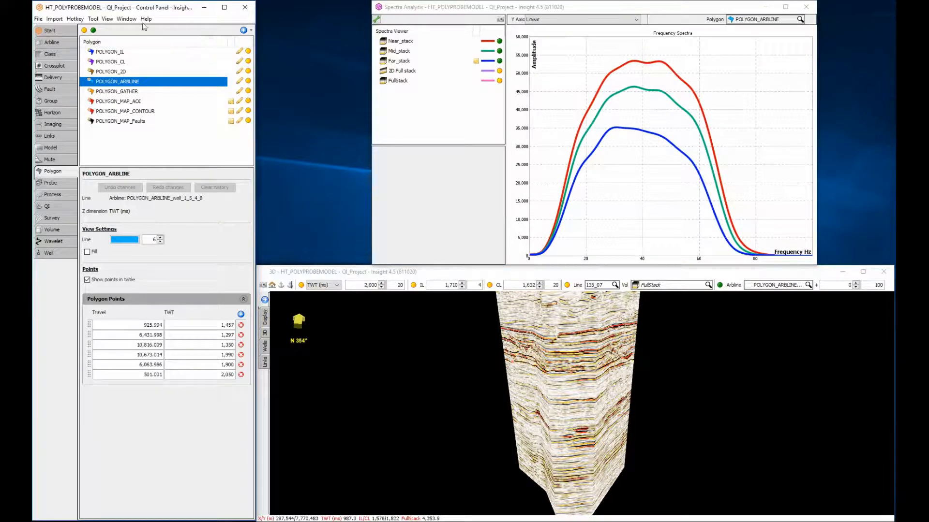
Open the Gather View and display POLYGON_GATHER in it with its points listed in a table.
click(127, 19)
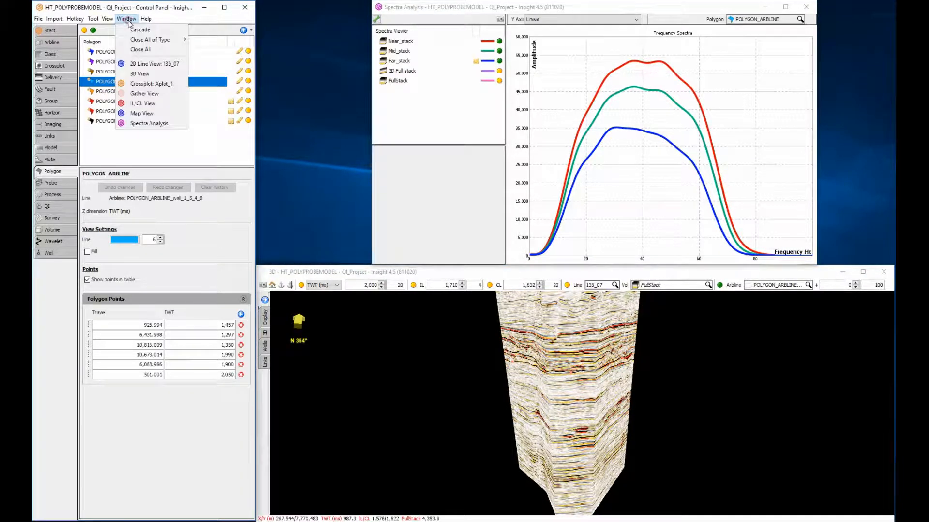
click(143, 94)
click(144, 92)
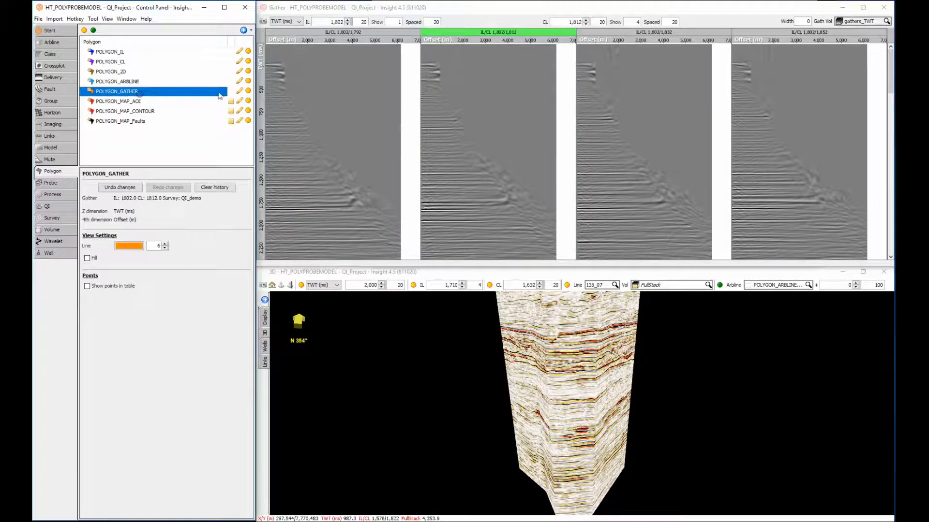
click(248, 91)
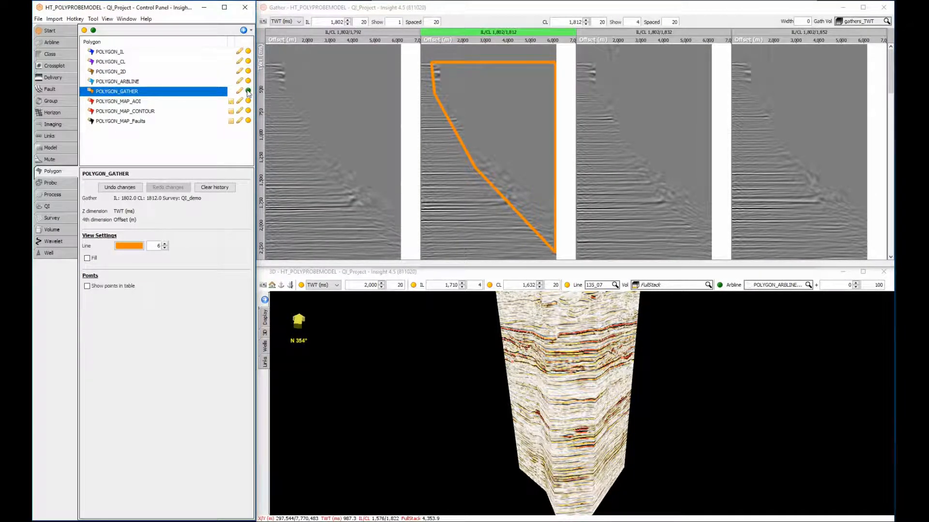
click(87, 286)
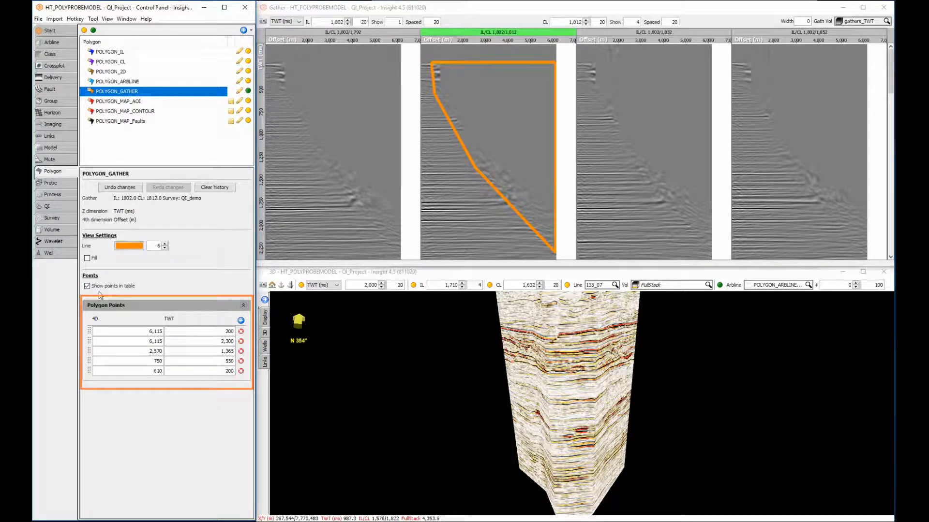
Open the polygon mute process settings and display the polygon mute result as the gather volume in the Gather View.
click(57, 194)
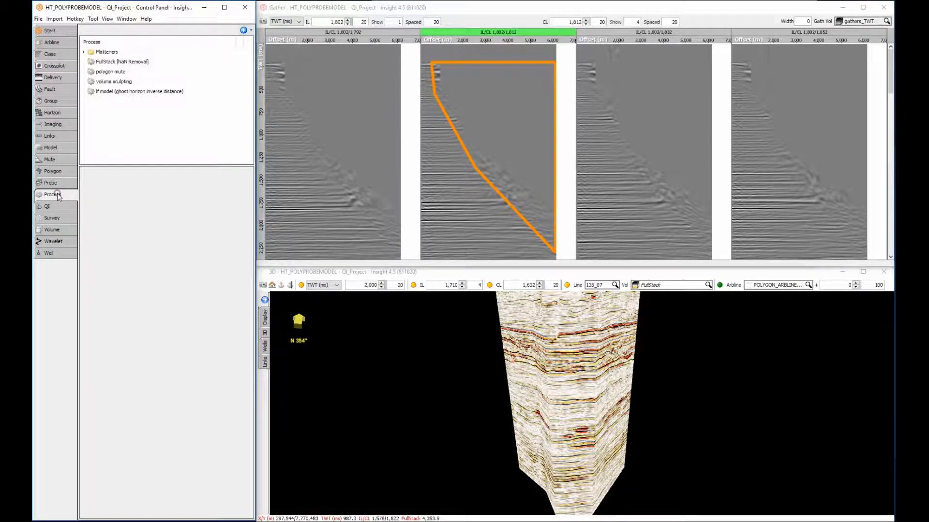
click(106, 72)
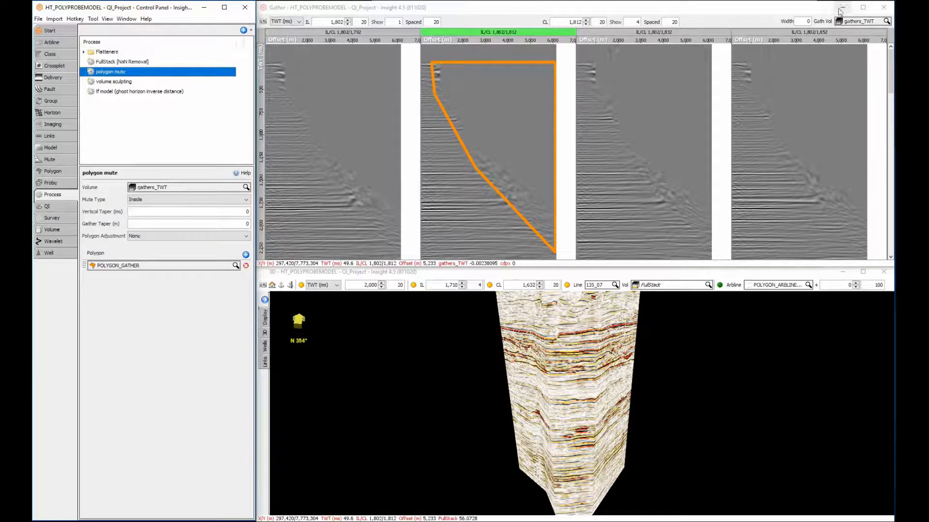
click(851, 21)
click(854, 62)
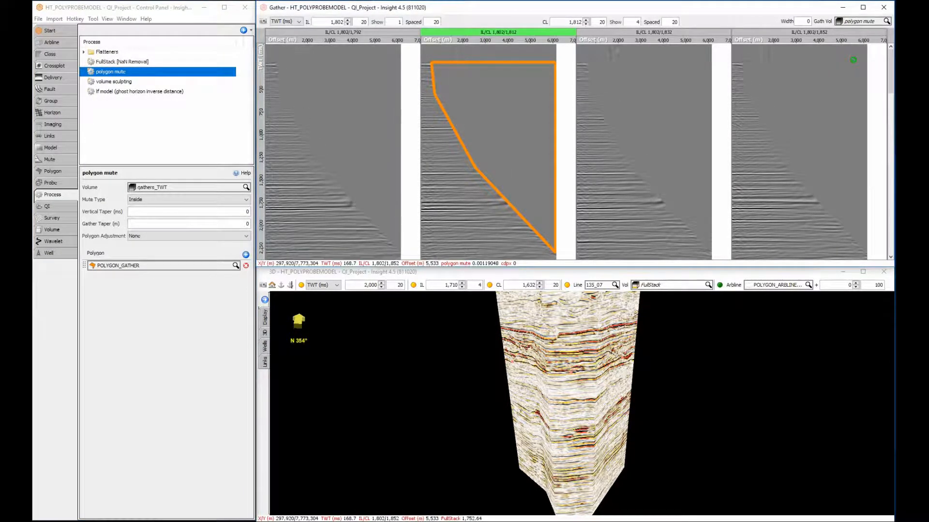
Preview the polygon mute process with mute type Outside and set it back to Inside.
click(153, 200)
click(149, 214)
click(150, 199)
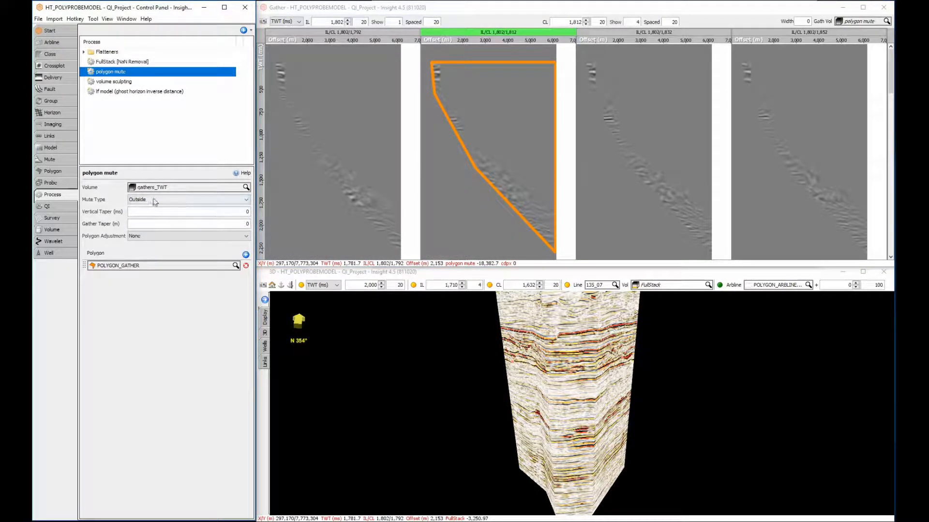
click(152, 208)
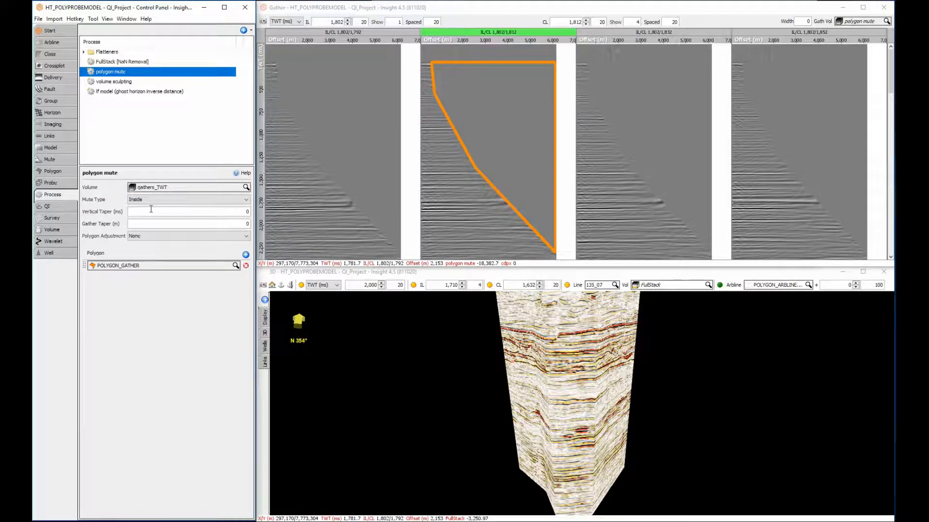
Hide POLYGON_GATHER in the Gather View and open the Map View.
click(53, 171)
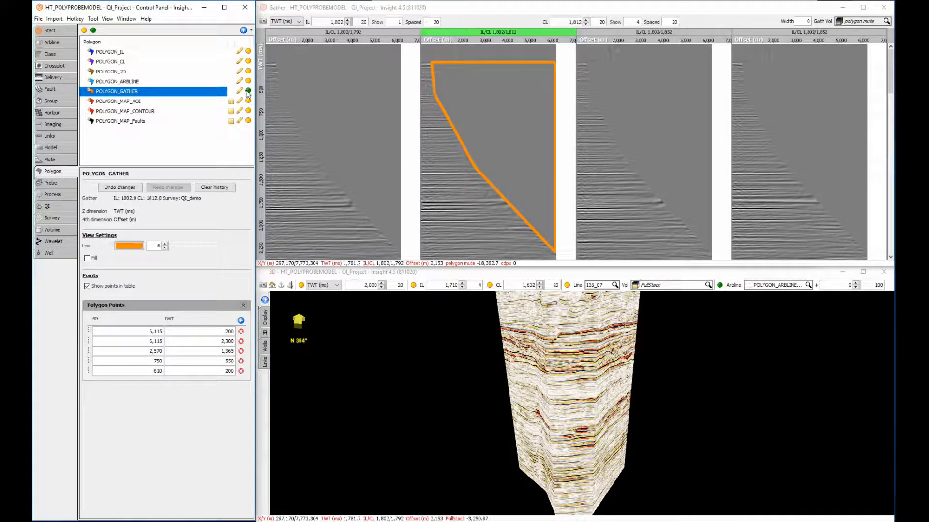
click(247, 91)
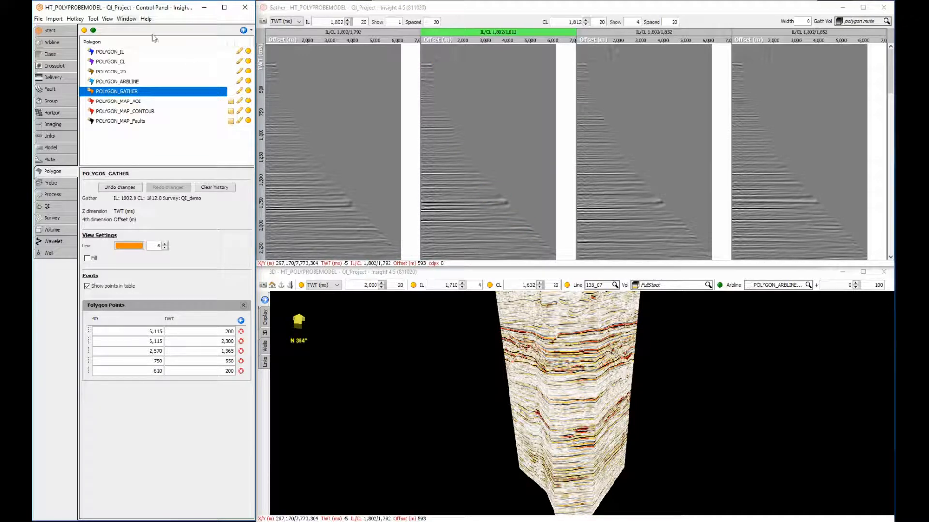
click(128, 19)
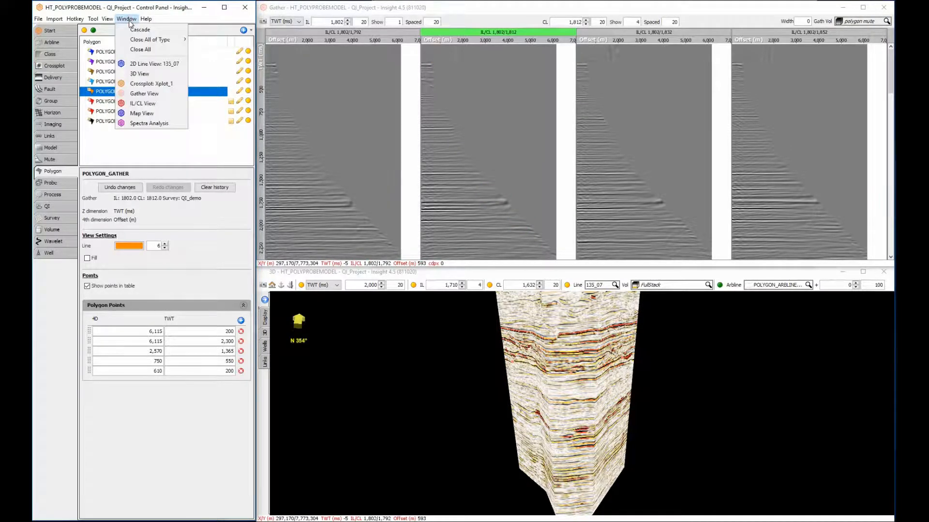
click(144, 112)
Display POLYGON_MAP_AOI, POLYGON_MAP_CONTOUR and POLYGON_MAP_Faults in the Map View.
click(248, 101)
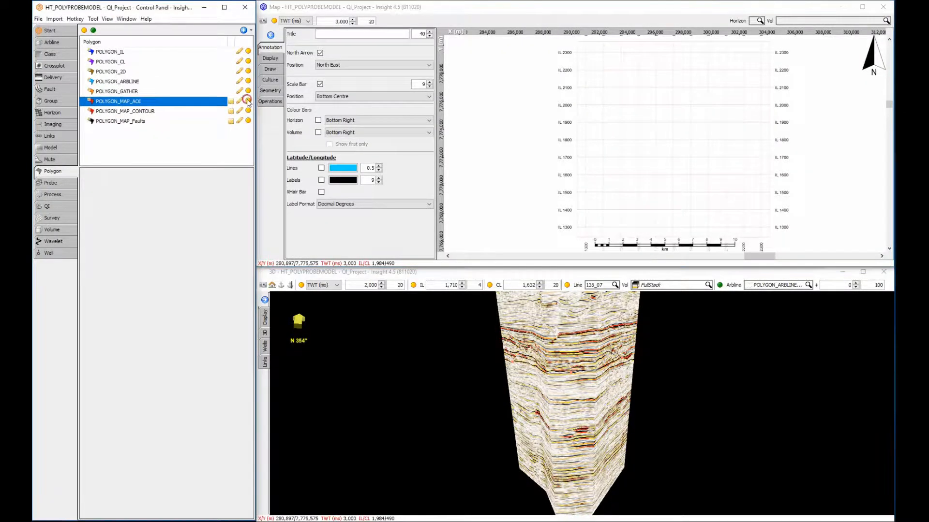
click(248, 110)
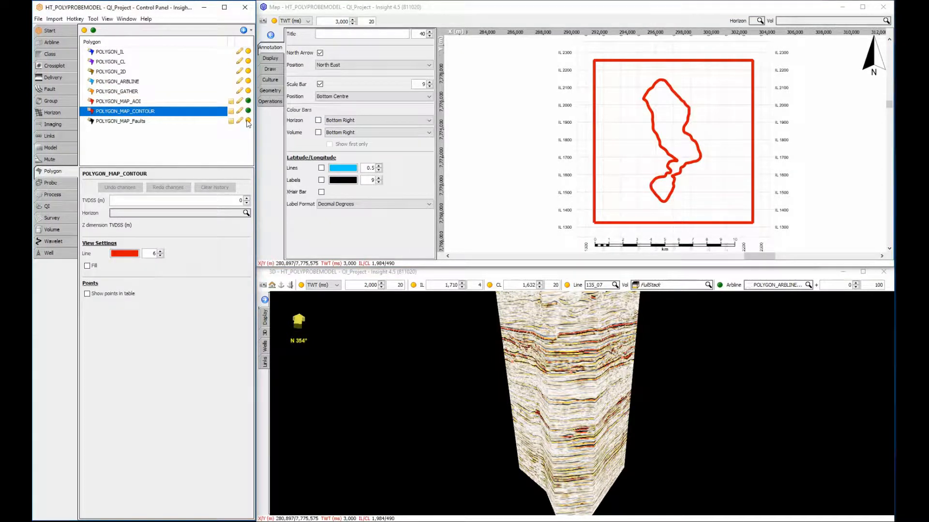
click(247, 120)
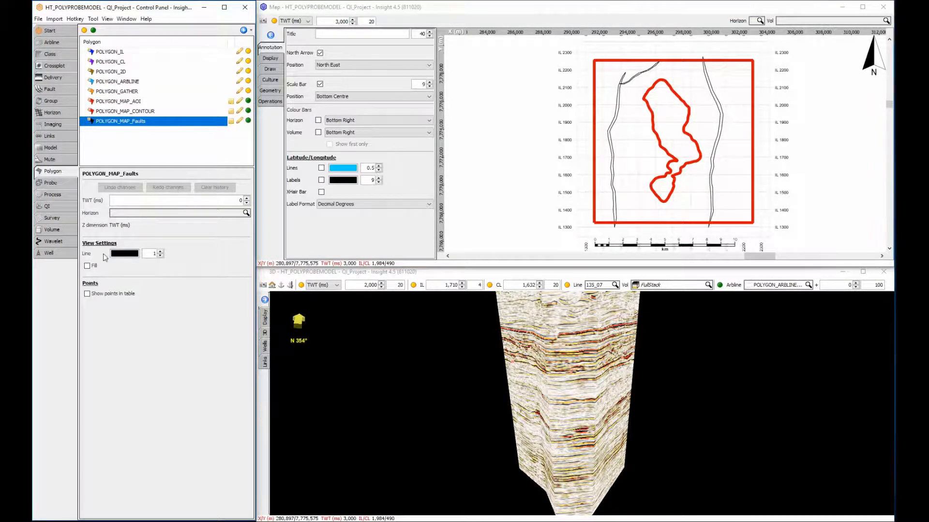
Fill POLYGON_MAP_Faults and show POLYGON_MAP_CONTOUR's points in a table with IL/CL for survey QI_demo.
click(88, 266)
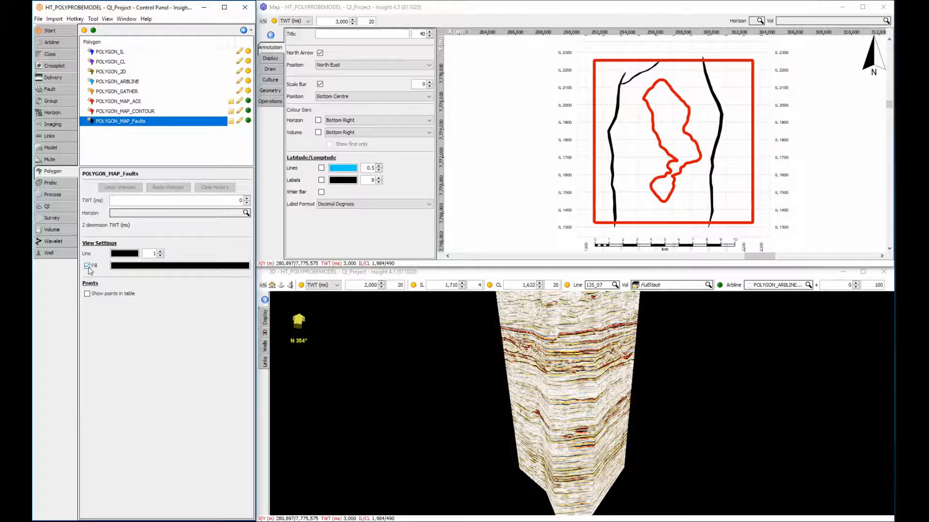
click(122, 112)
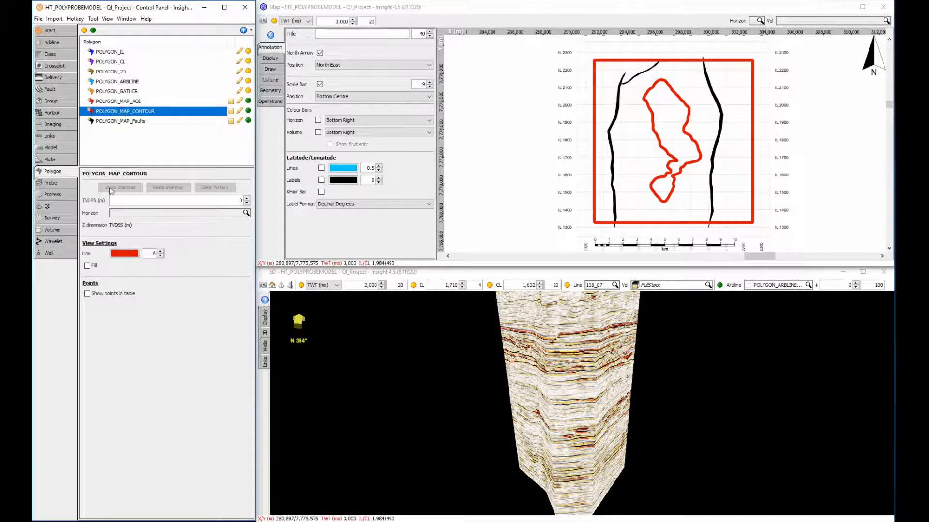
click(89, 296)
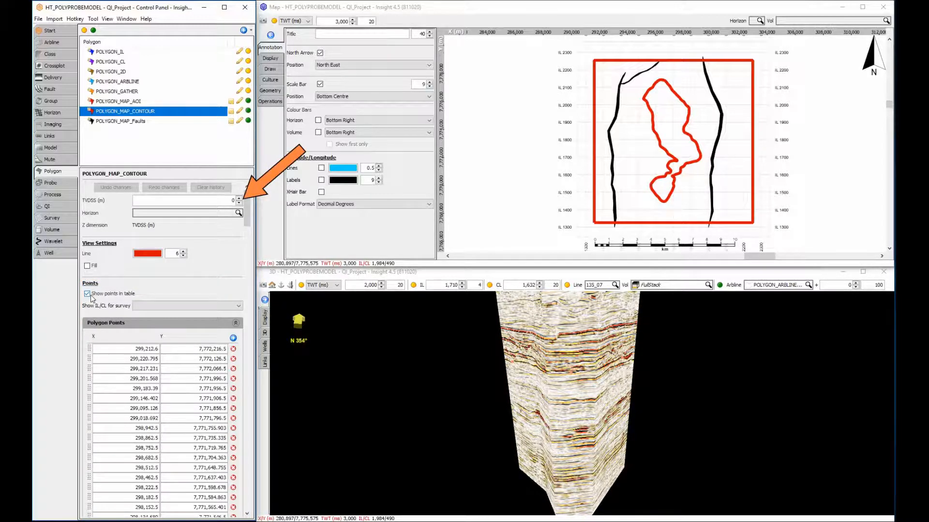
click(148, 305)
click(149, 323)
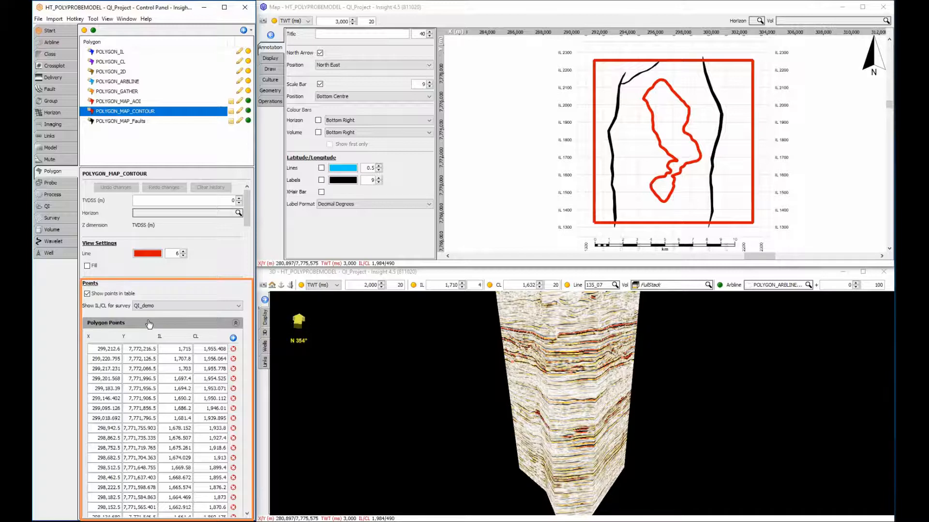
Calculate the area of POLYGON_MAP_CONTOUR with the Map View's geometry tool.
click(265, 93)
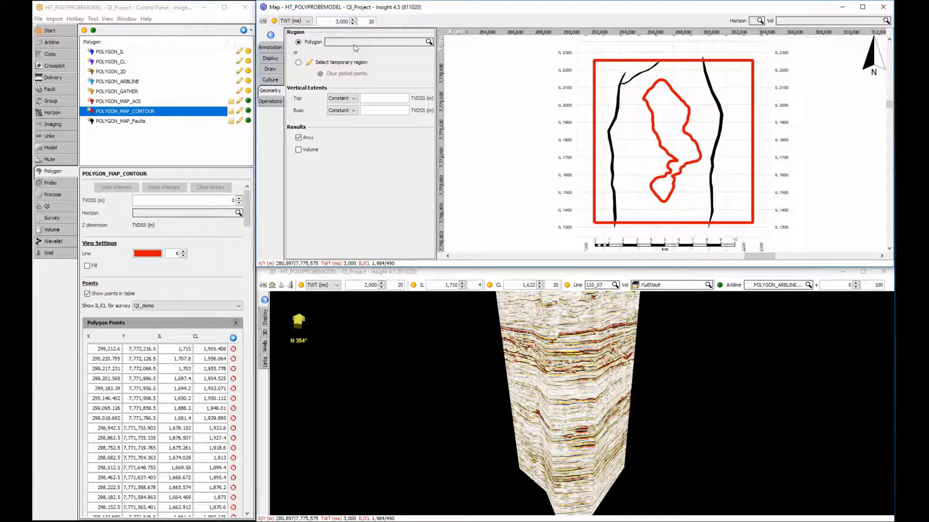
click(354, 45)
click(371, 73)
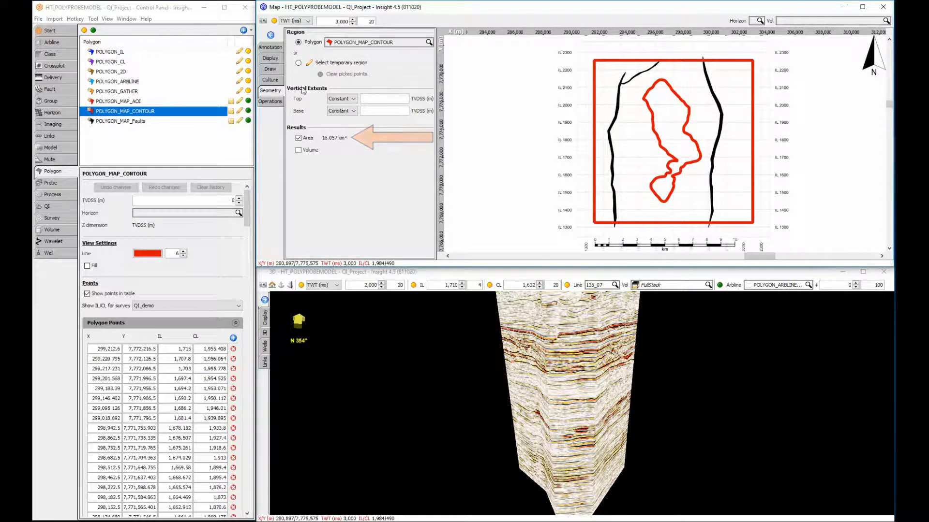
Open the Map View's horizon operations and display SeedHorizon on the map.
click(269, 101)
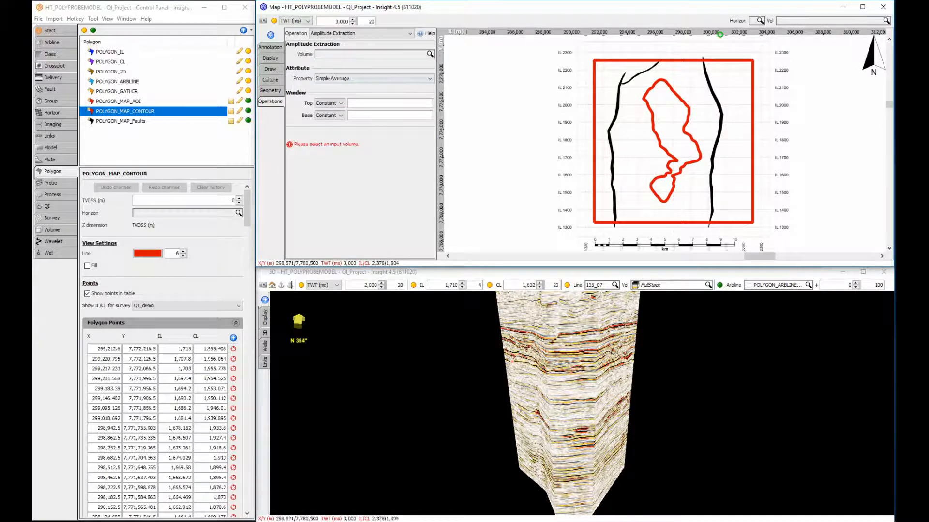
click(759, 20)
click(761, 40)
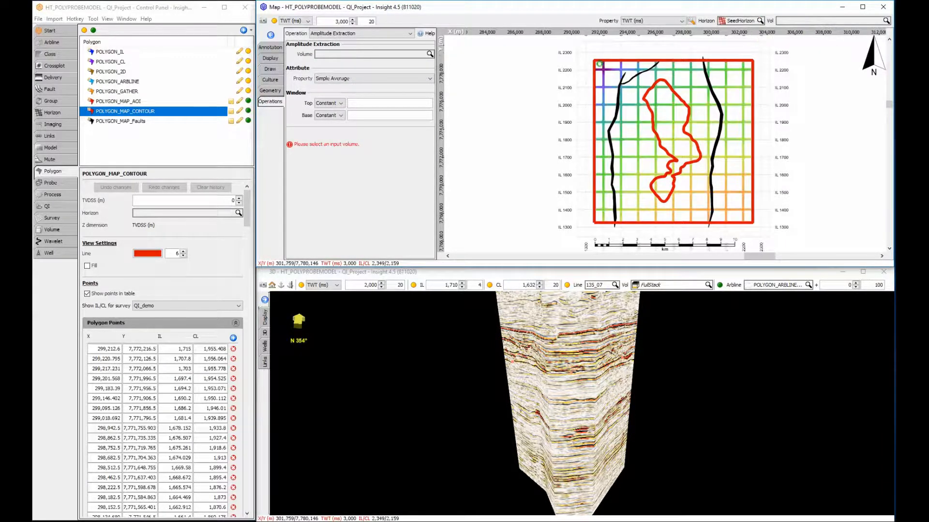
Use the Erase operation to erase SeedHorizon inside POLYGON_MAP_Faults.
click(341, 32)
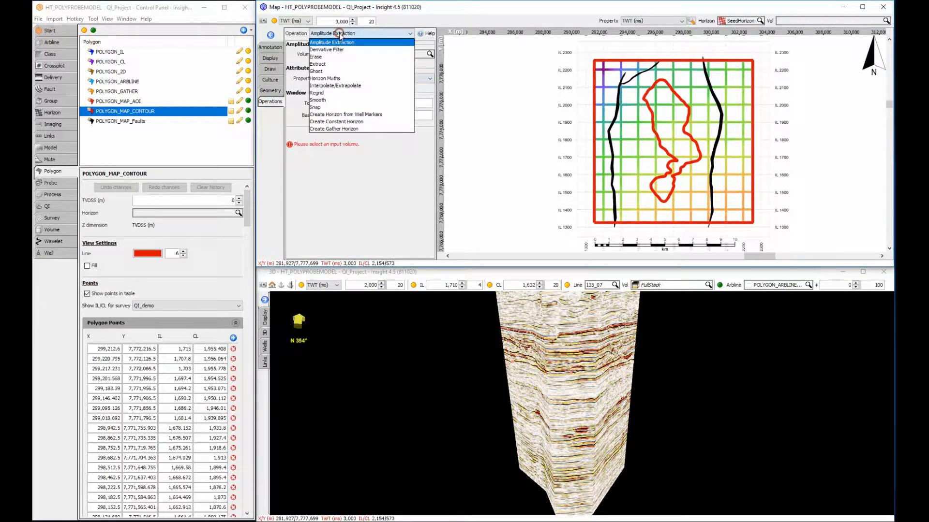
click(323, 57)
click(330, 194)
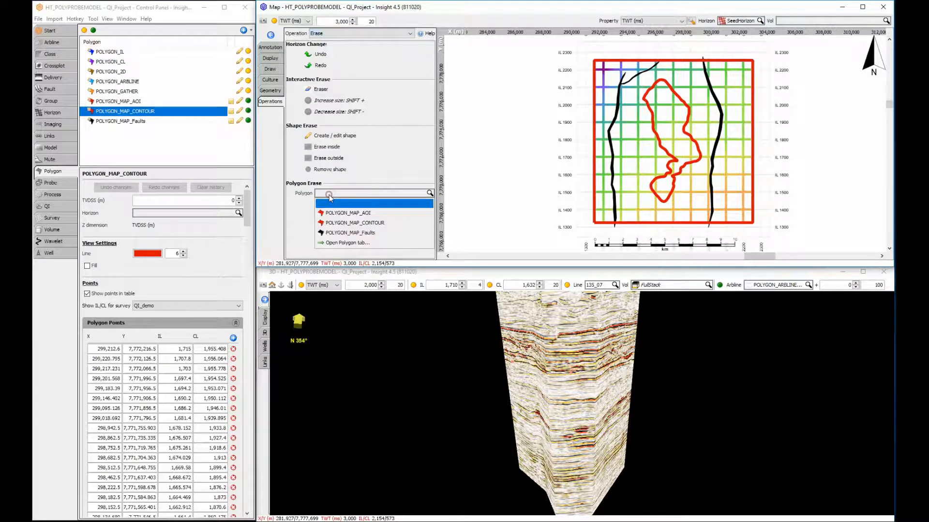
click(337, 233)
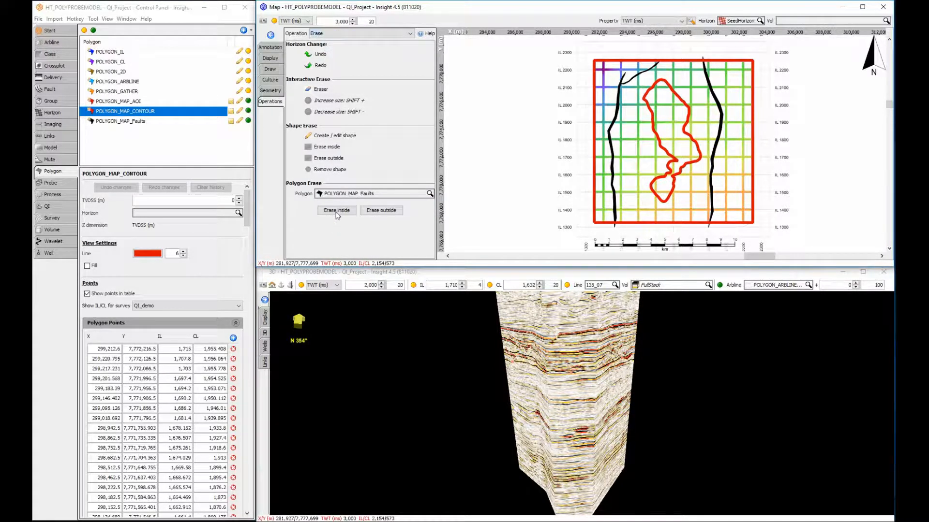
click(337, 217)
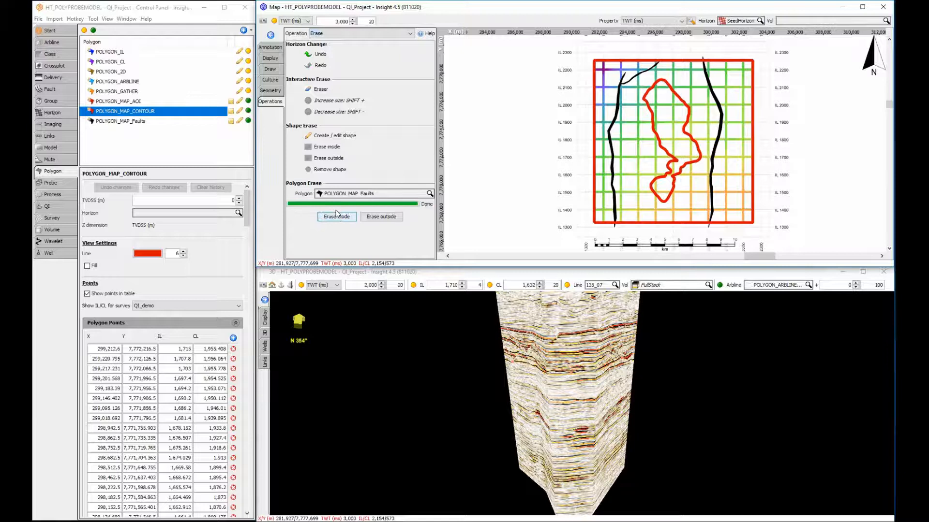
Extrapolate SeedHorizon with POLYGON_MAP_AOI as the fill area, faults enabled and POLYGON_MAP_Faults as the fault polygon.
click(341, 33)
click(335, 86)
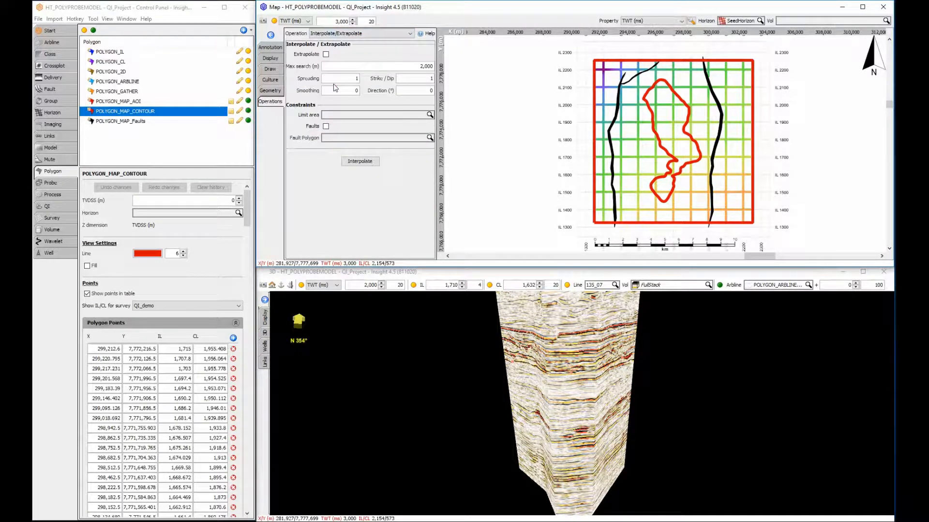
click(326, 54)
click(333, 115)
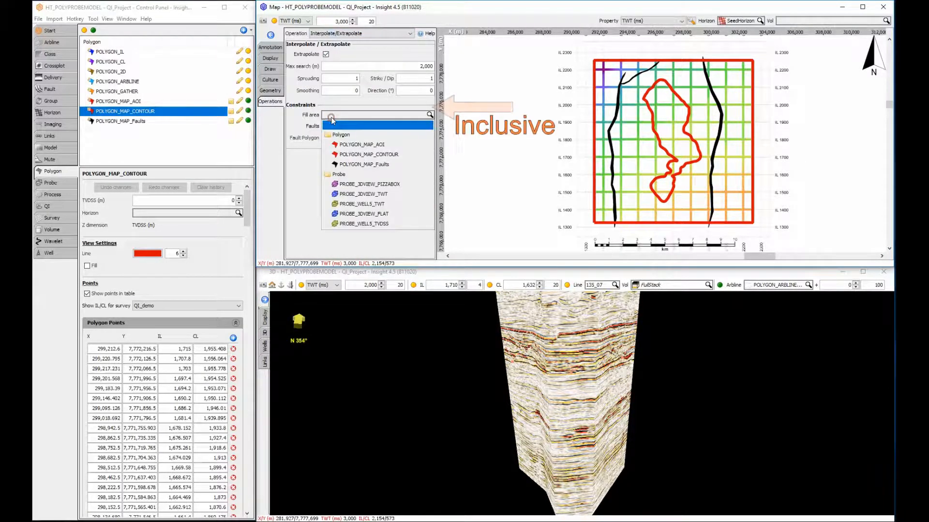
click(340, 145)
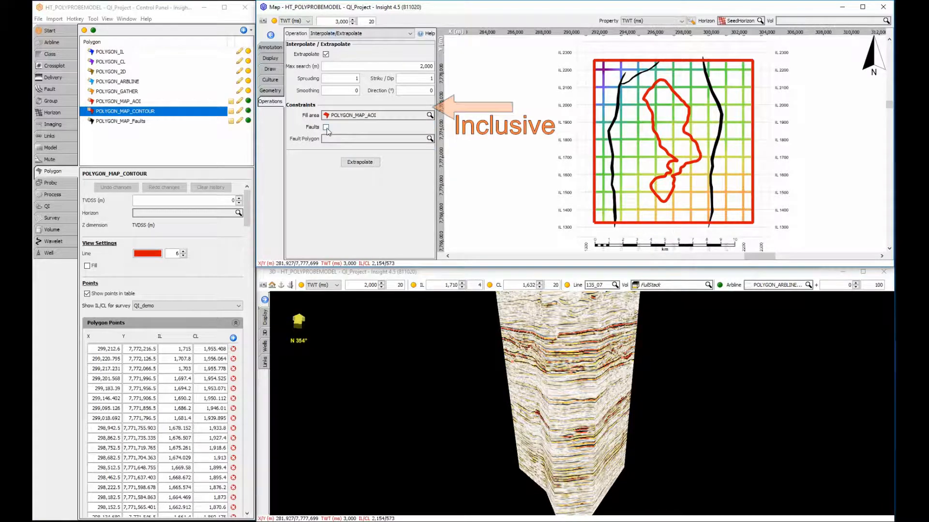
click(326, 127)
click(330, 139)
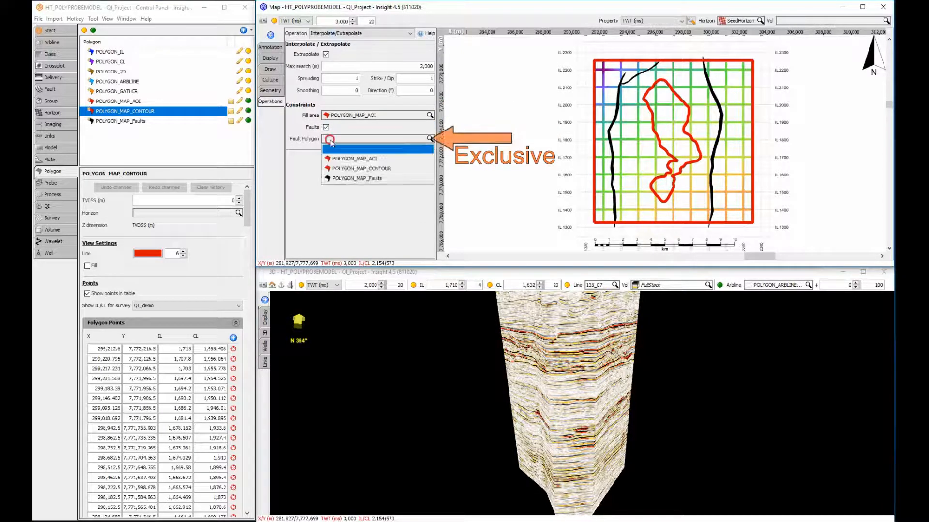
click(342, 177)
click(354, 164)
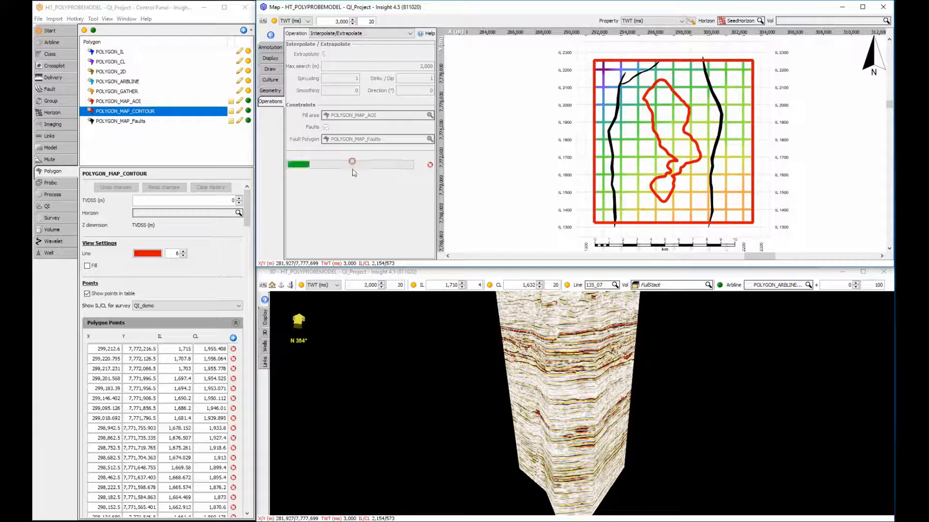
click(356, 176)
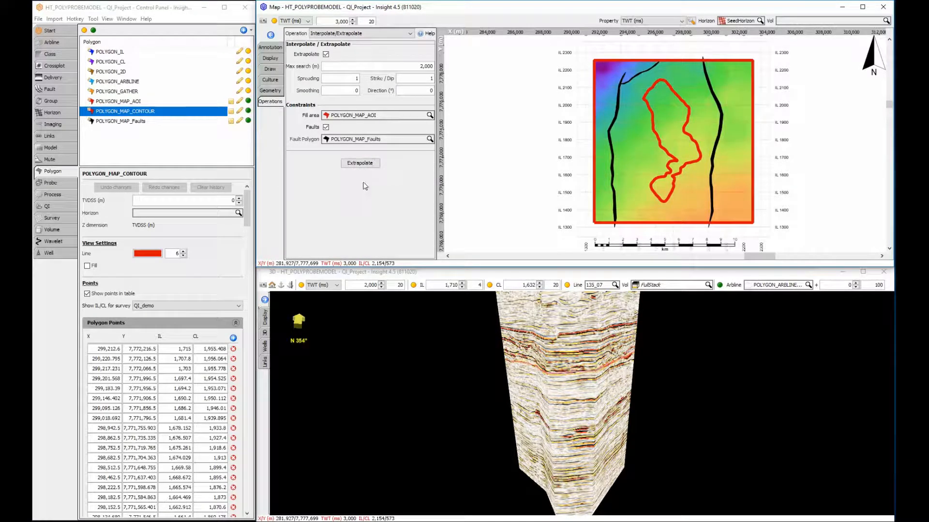
Enlarge the 3D View and display inline 1,710 in place of the arbitrary line.
drag(399, 268, 406, 1)
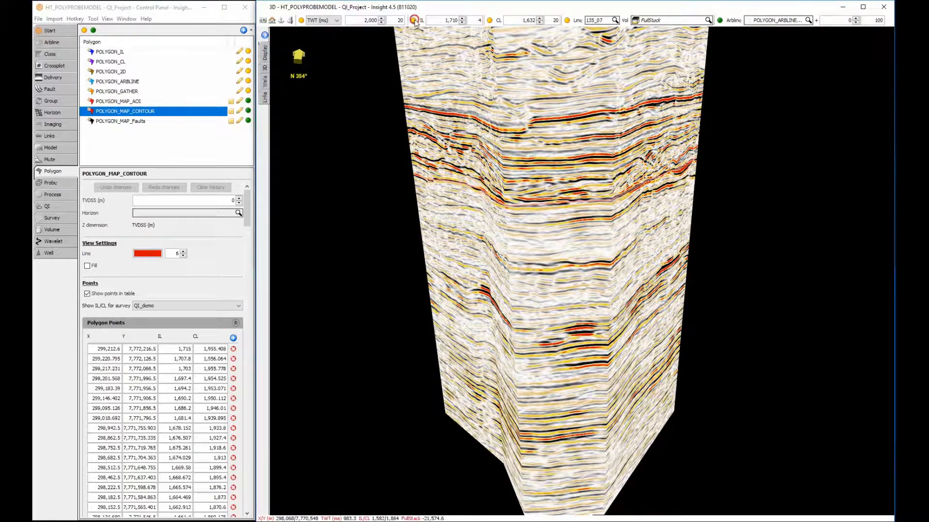
click(413, 21)
click(490, 21)
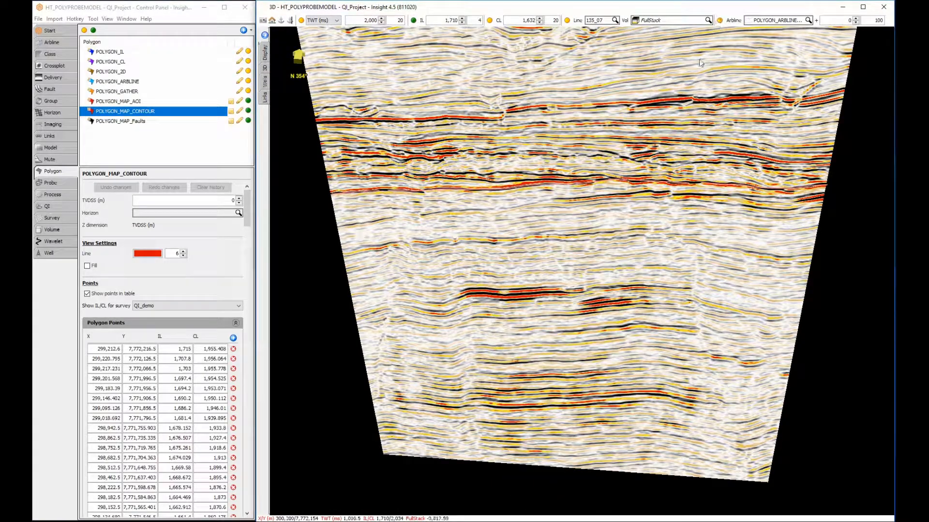
drag(600, 192, 619, 162)
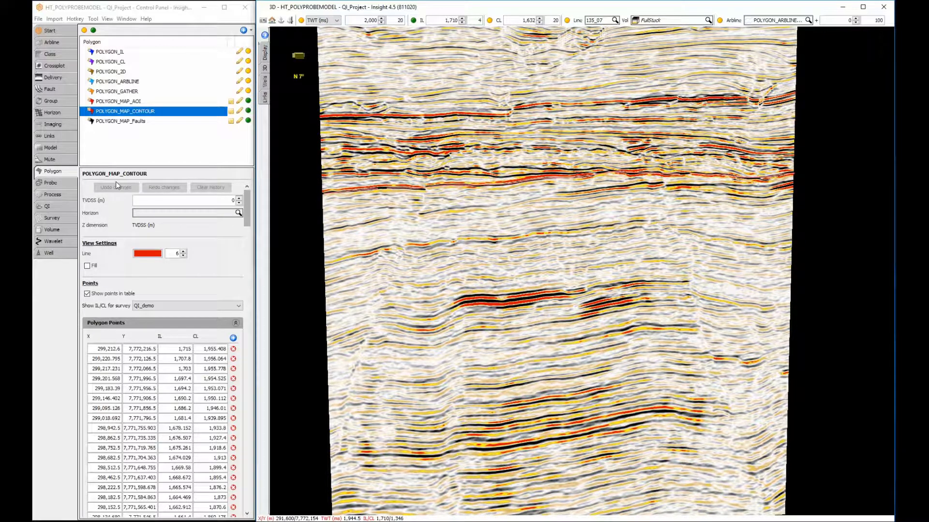
Display PROBE_3DVIEW_PIZZABOX and use it as the probe for volume visualisation in the 3D View.
click(50, 183)
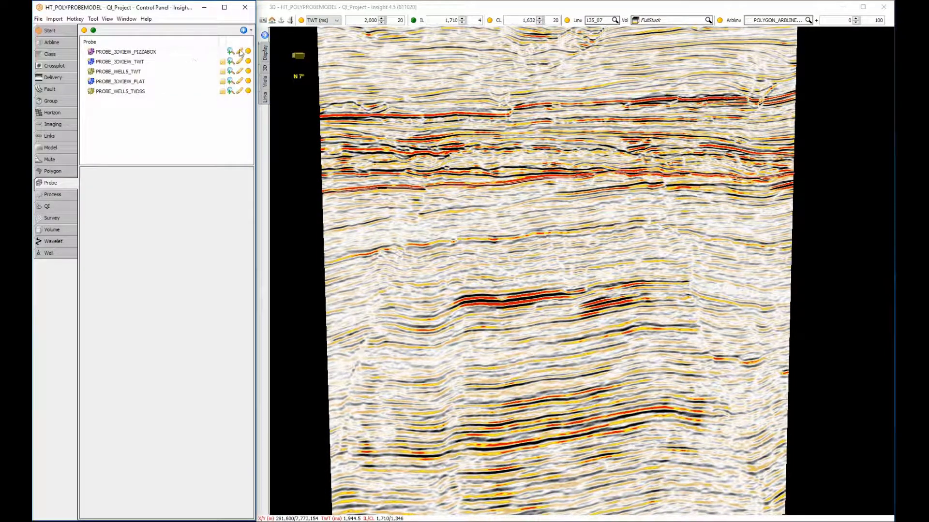
click(247, 51)
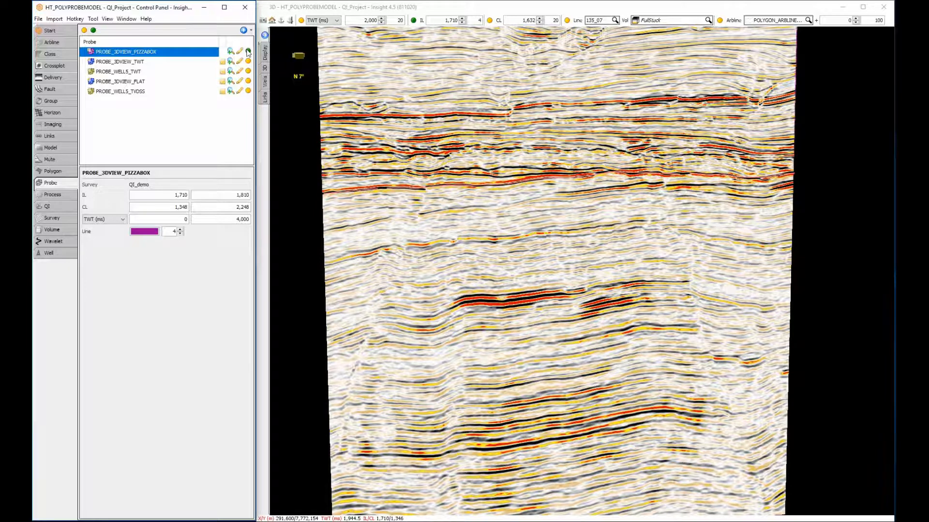
click(264, 69)
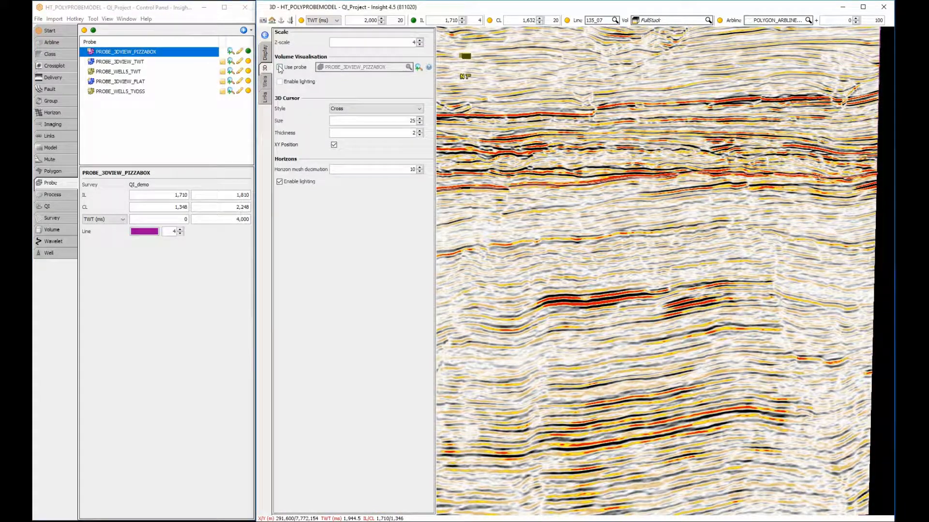
click(280, 67)
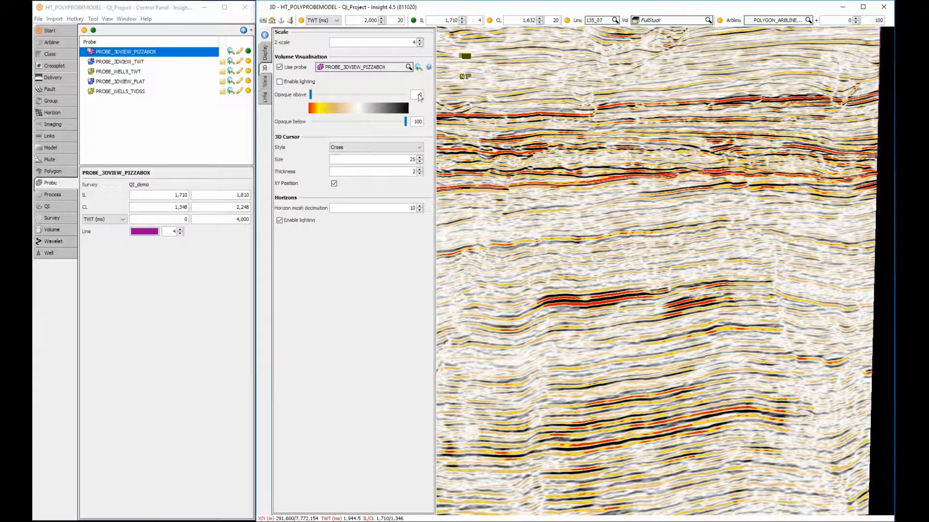
drag(434, 97, 417, 101)
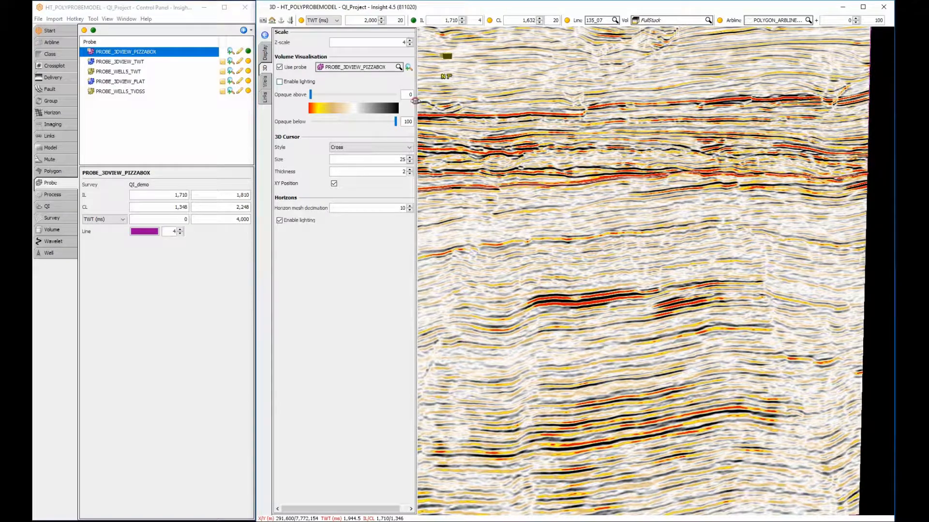
scroll(542, 187, down, 5)
drag(543, 187, 579, 186)
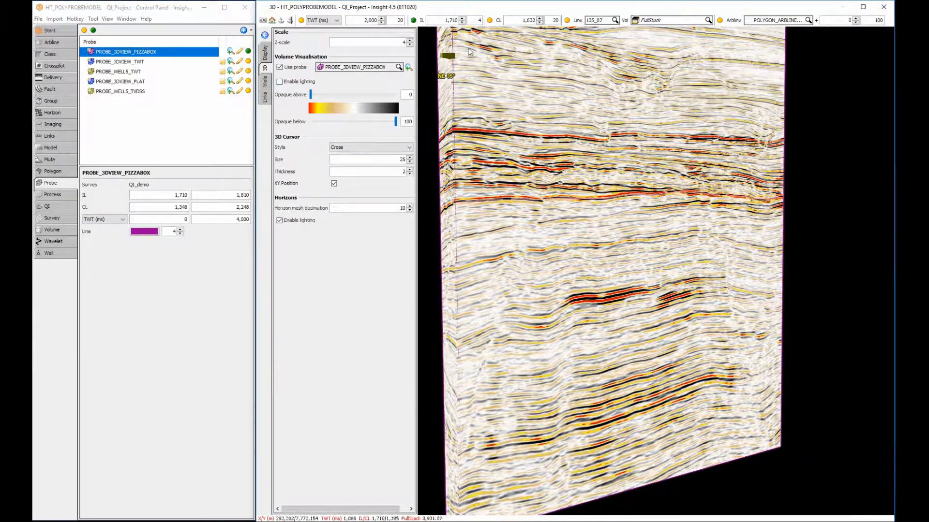
Hide the inline in the 3D View and set the probe volume's Opaque below value to 11.
click(414, 21)
drag(507, 153, 540, 162)
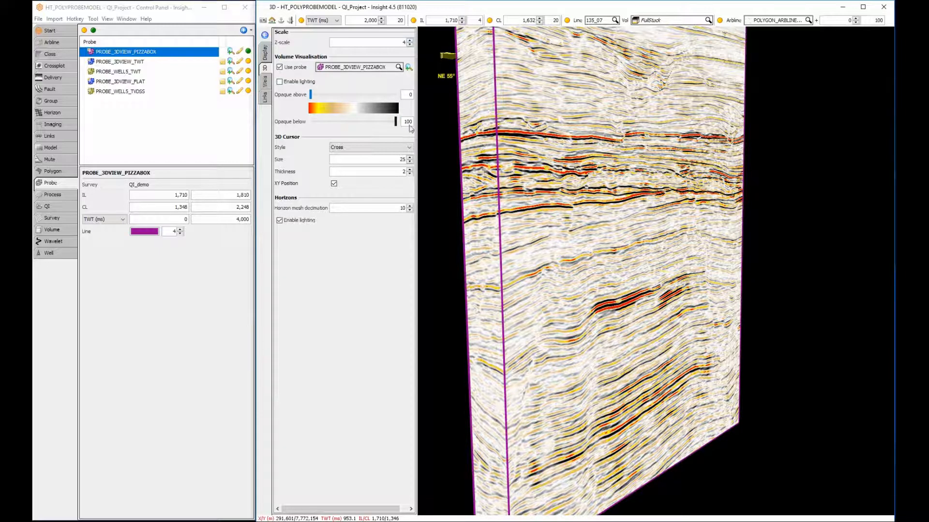
drag(395, 121, 321, 124)
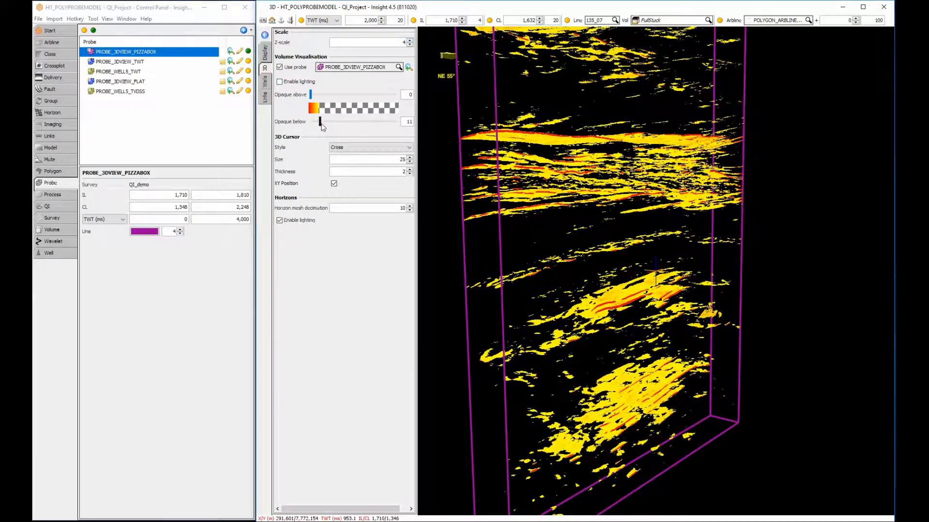
mouse_move(542, 297)
mouse_down()
mouse_move(540, 267)
mouse_move(535, 302)
mouse_up()
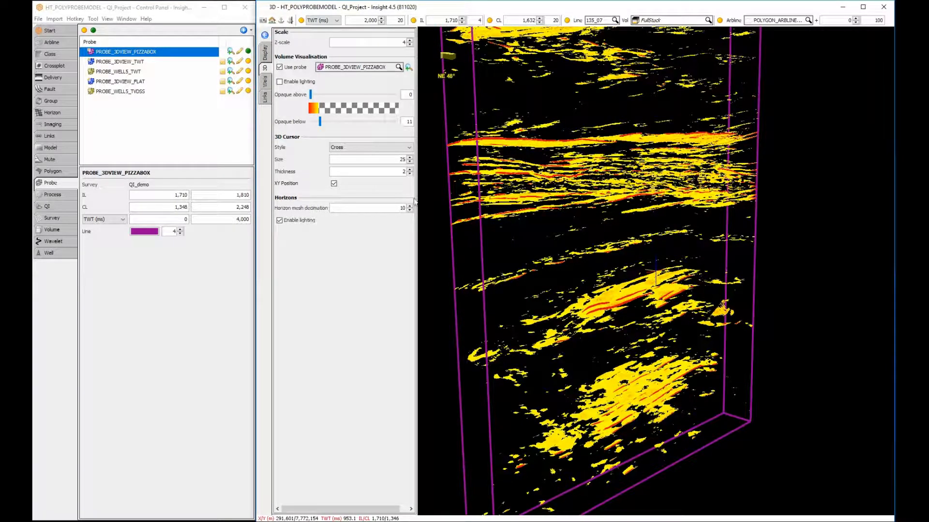
Move PROBE_3DVIEW_PIZZABOX interactively to IL 1,605–1,705, CL 1,448–2,348 and TWT 186–4,186 ms.
click(240, 51)
drag(462, 280, 537, 285)
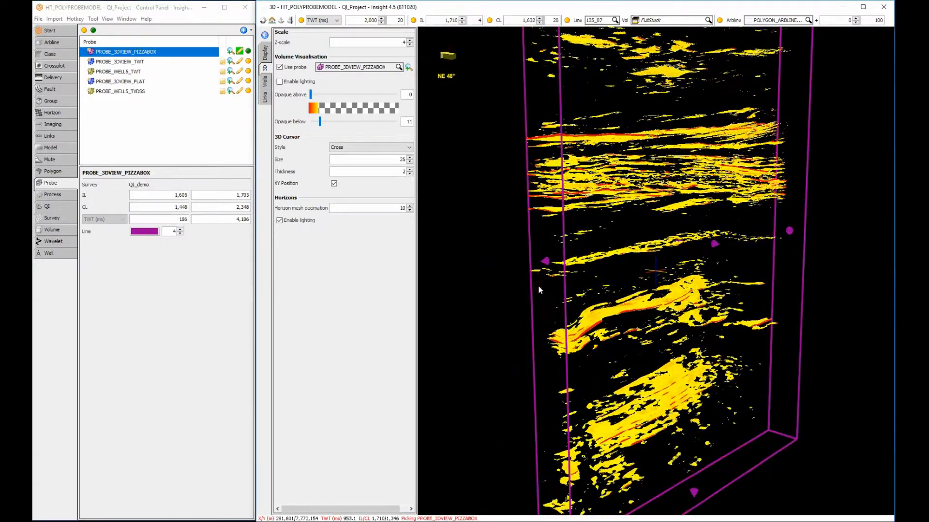
Switch the volume visualisation to PROBE_3DVIEW_TWT, display its outline and hide PROBE_3DVIEW_PIZZABOX.
click(248, 61)
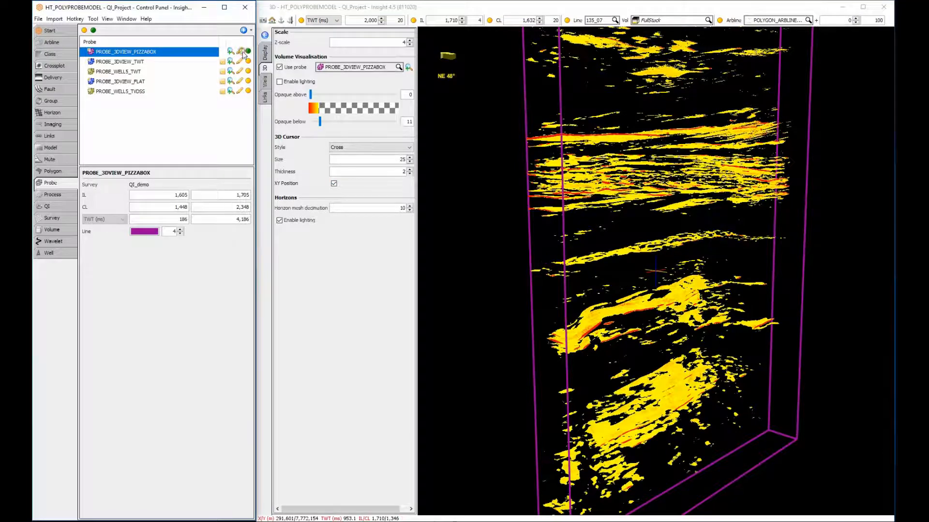
click(327, 69)
click(337, 89)
click(247, 51)
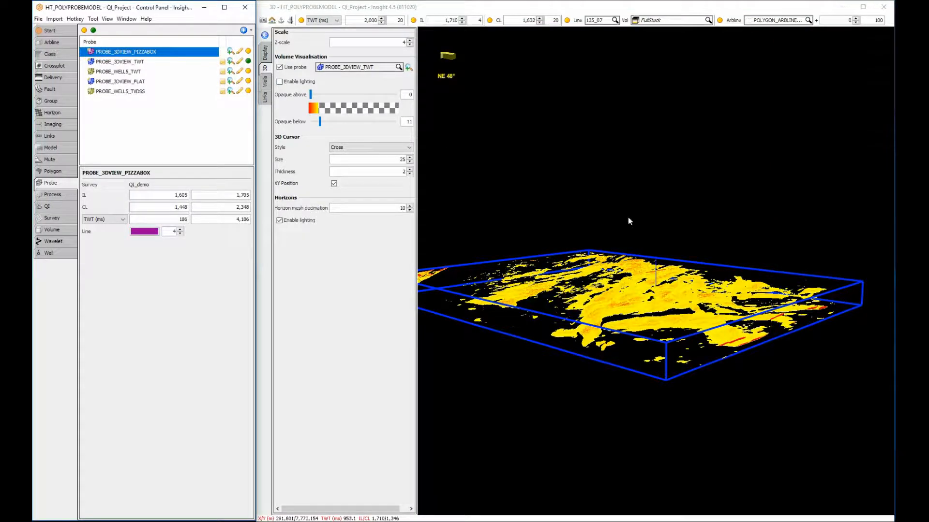
drag(672, 240, 635, 270)
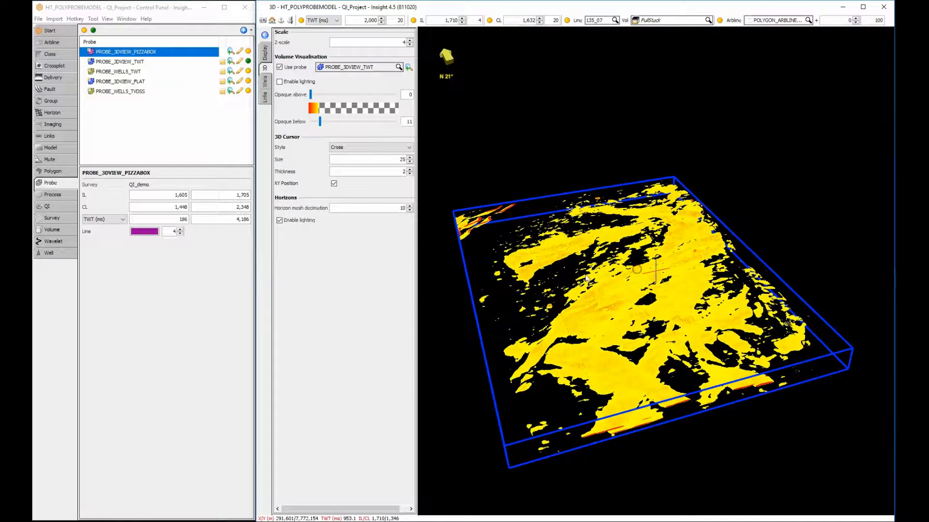
Display well5 in the 3D View and look closer at where it passes through the visualised volume.
click(65, 253)
click(249, 63)
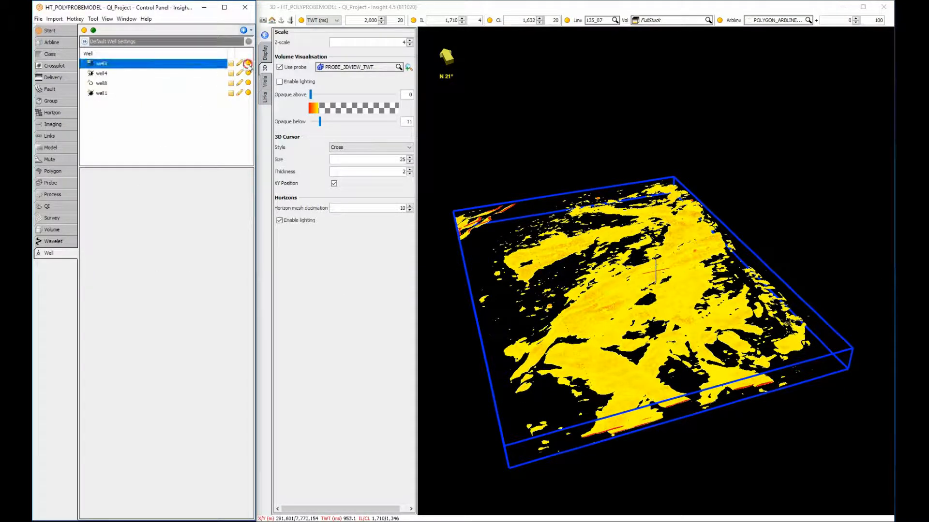
click(562, 282)
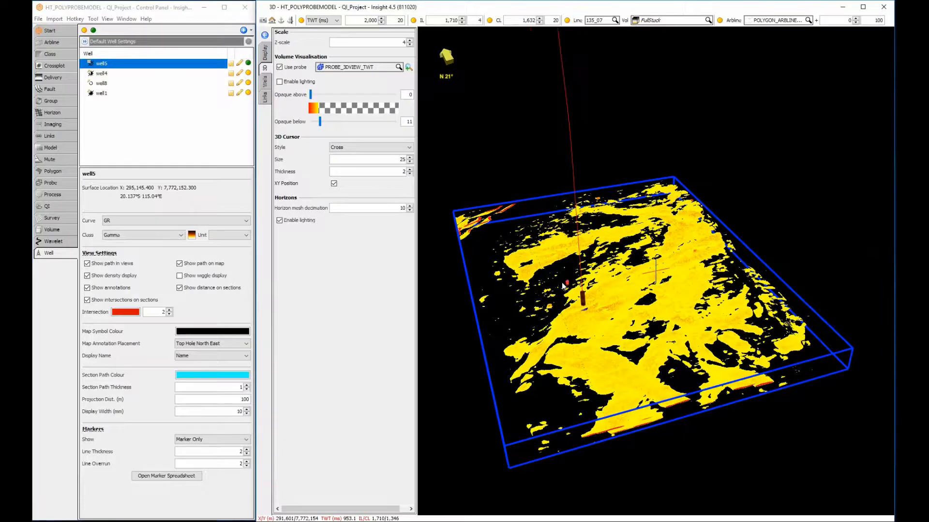
scroll(559, 295, up, 6)
scroll(571, 305, down, 4)
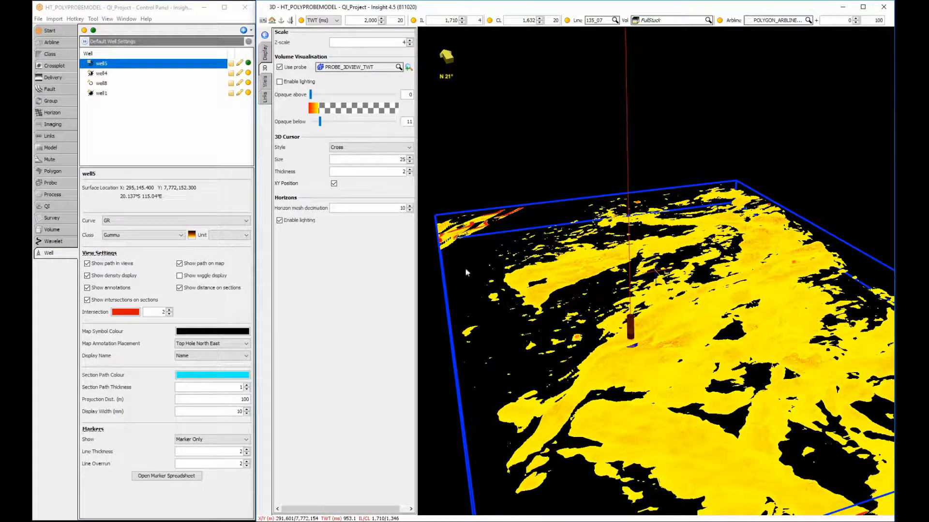
Display the PROBE_WELL5_TWT outline in the 3D View and hide PROBE_3DVIEW_TWT.
click(50, 183)
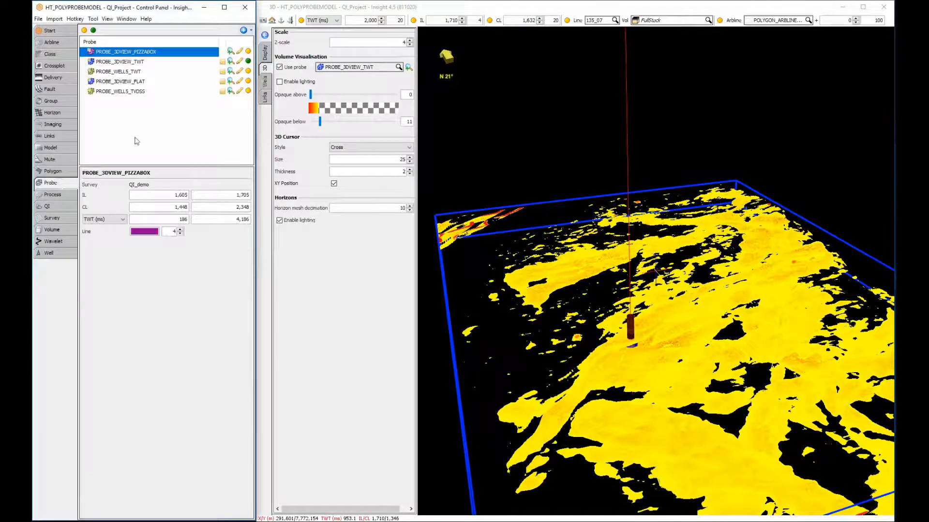
click(248, 71)
click(248, 61)
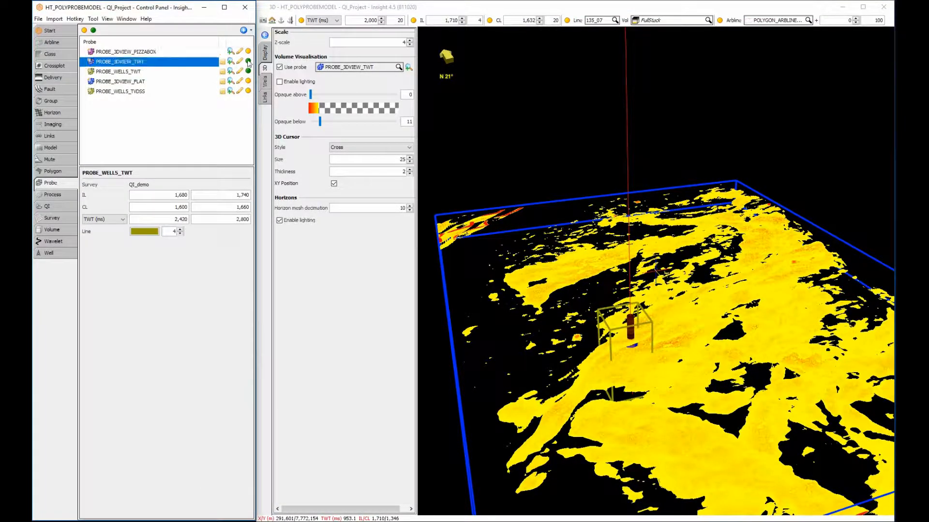
Visualise the volume inside PROBE_WELL5_TWT with Opaque below set to 100, and turn the probe visualisation off again.
click(332, 67)
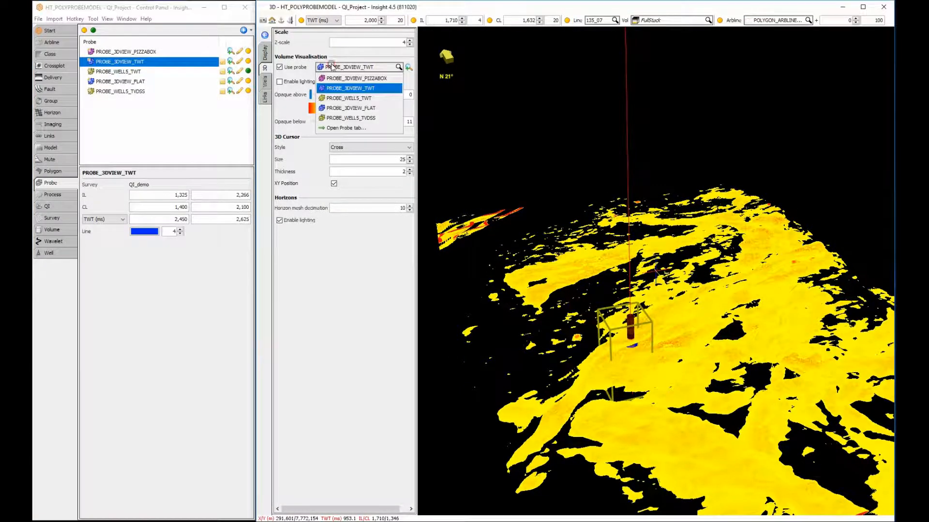
click(343, 98)
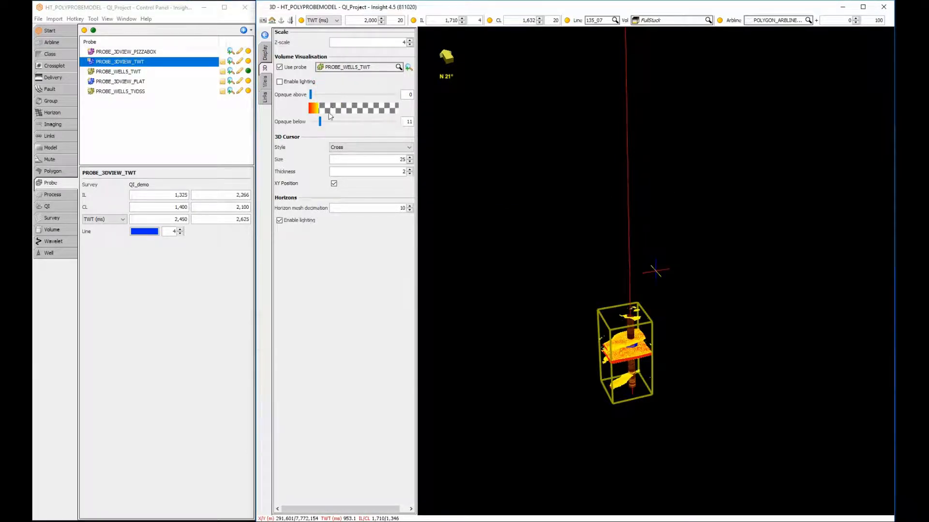
drag(320, 121, 404, 115)
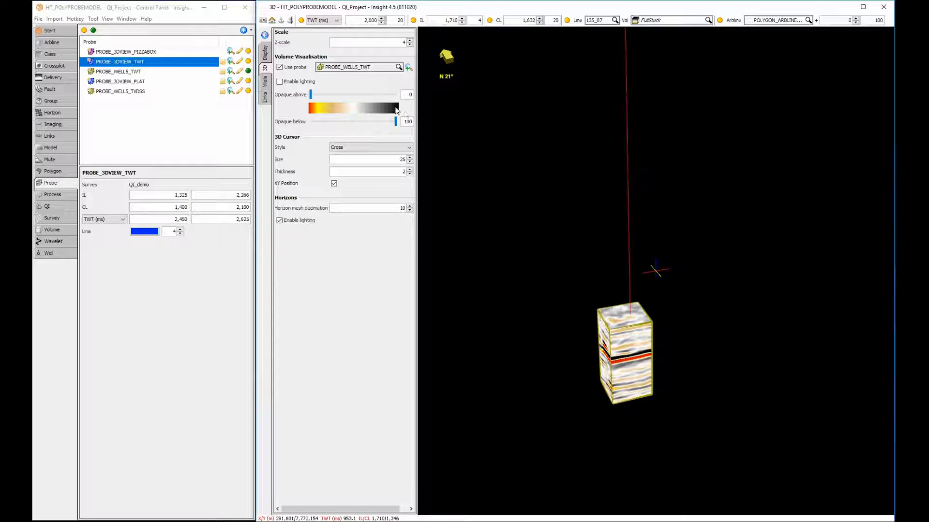
click(280, 67)
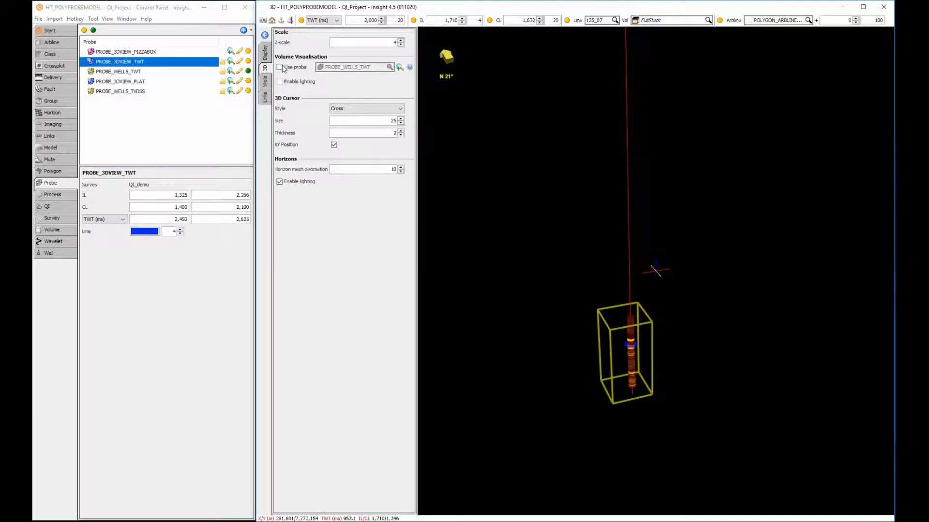
Uncover the Xplot_1 crossplot of FullStack_Intercept against FullStack_Gradient and set its region probe to PROBE_WELL5_TWT.
drag(349, 12, 376, 267)
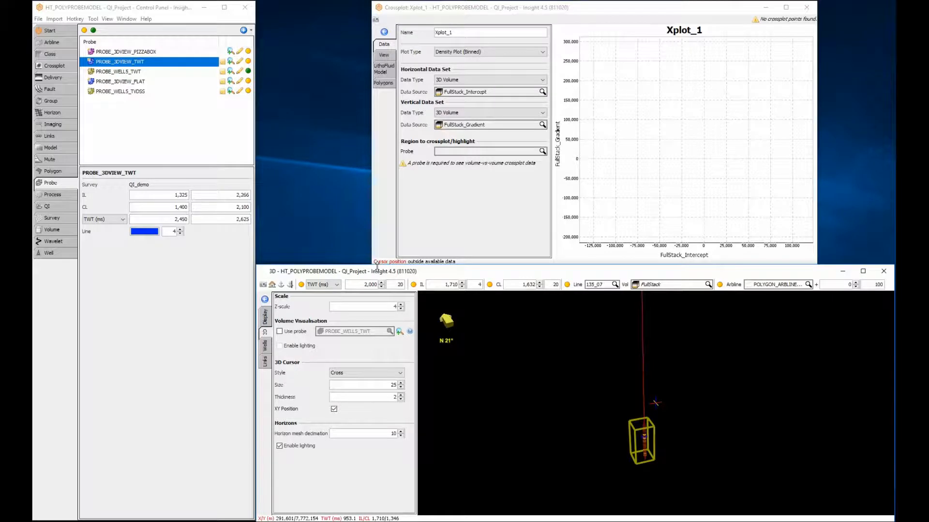
click(445, 151)
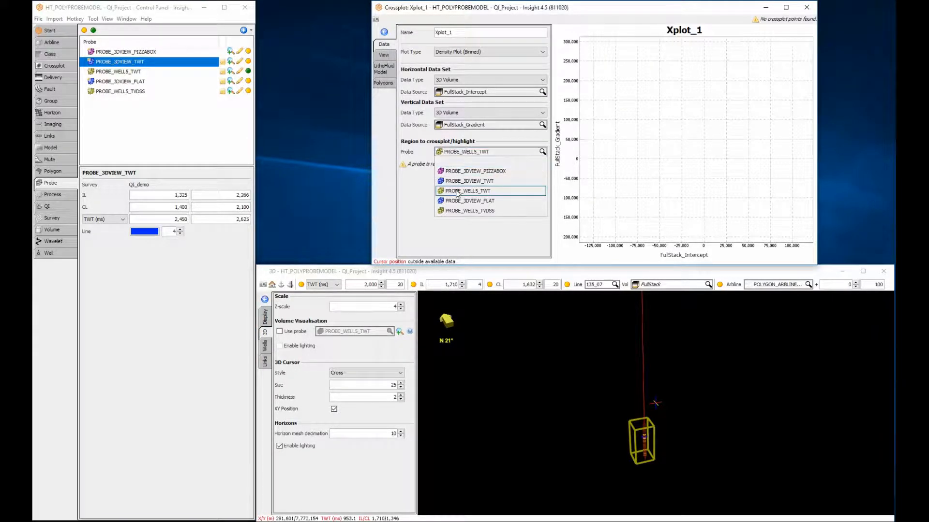
click(457, 192)
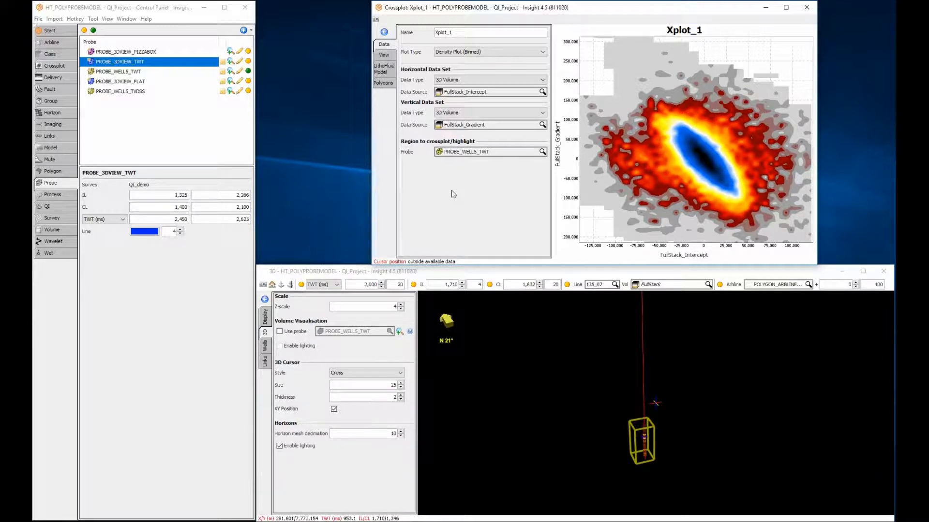
Bring up the IL/CL view, display POLYGON_CL and highlight its data points in the Xplot_1 crossplot.
click(349, 521)
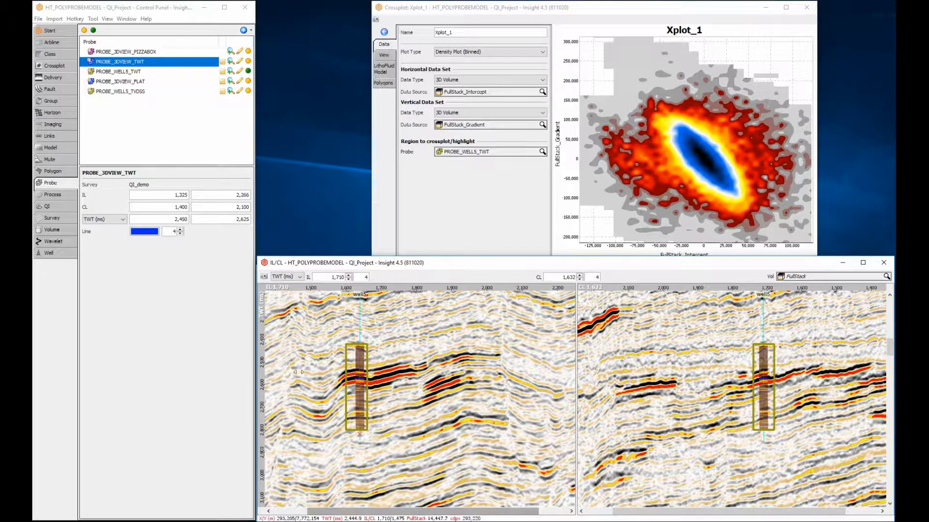
click(54, 172)
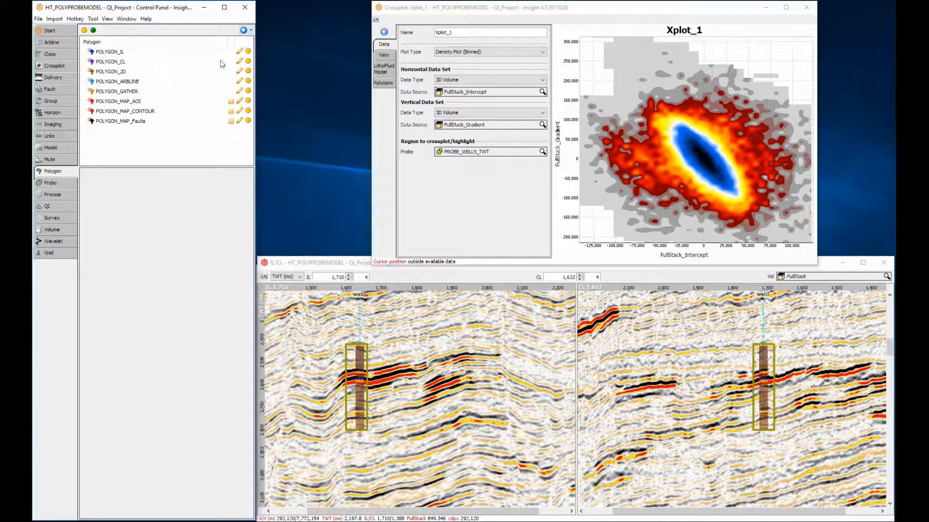
click(249, 62)
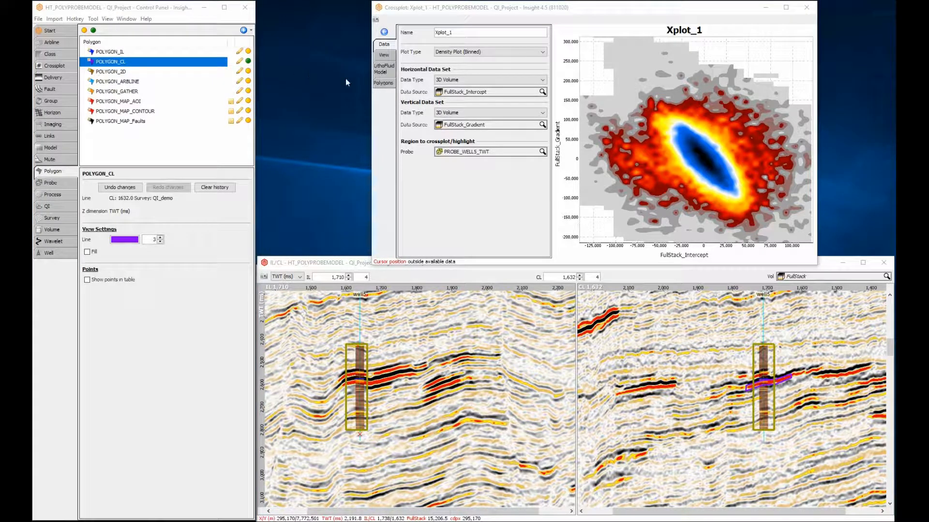
click(384, 86)
click(430, 155)
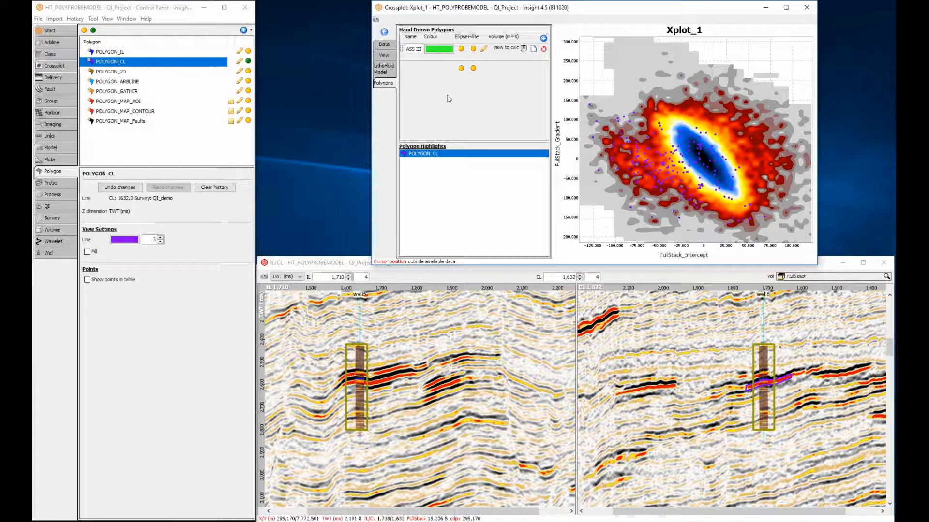
Show the green hand-drawn polygon in the crossplot with its highlight enabled, and examine the highlighted samples around well5 on the crossline.
click(461, 49)
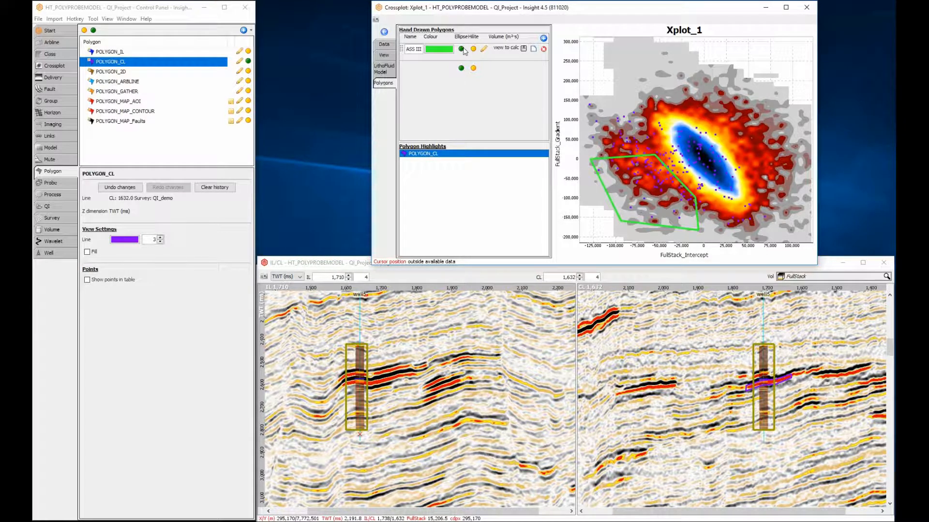
click(473, 49)
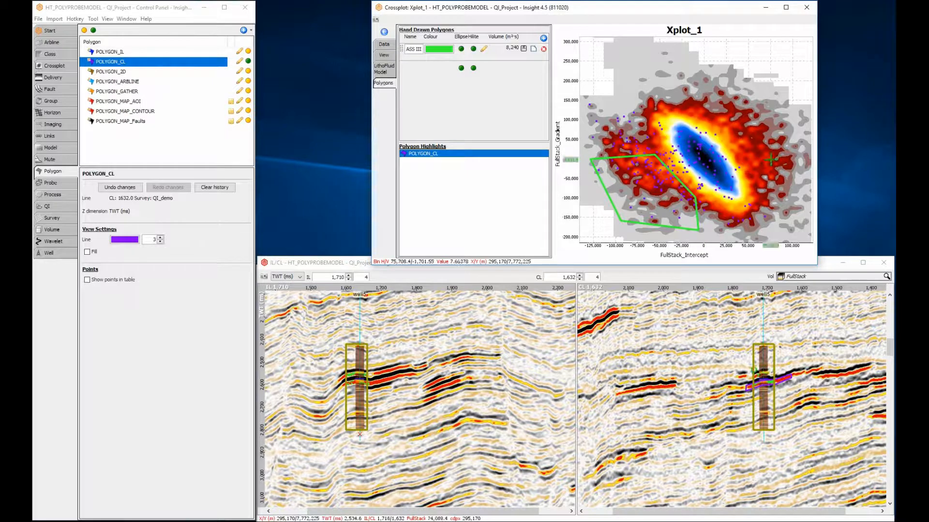
drag(743, 366, 787, 402)
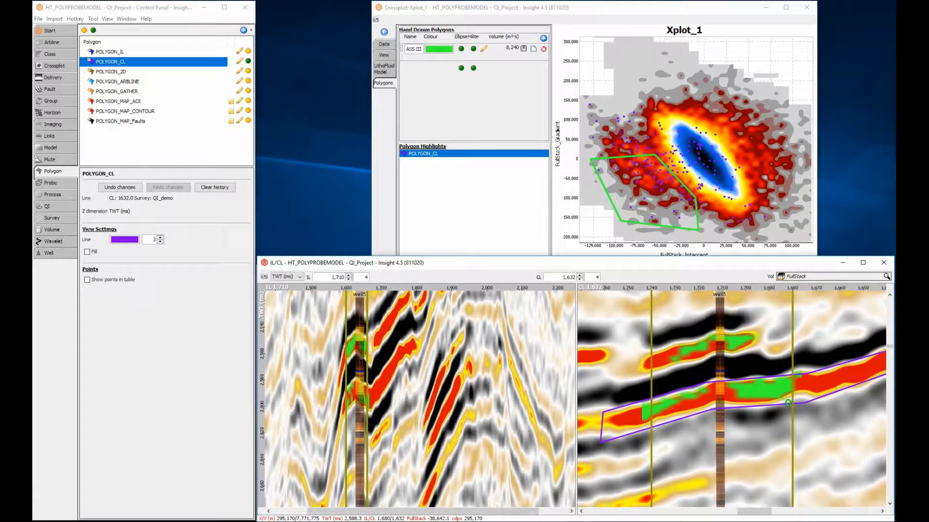
Return to the 3D View and examine the highlighted crossplot samples inside the well5 probe from another angle.
click(842, 263)
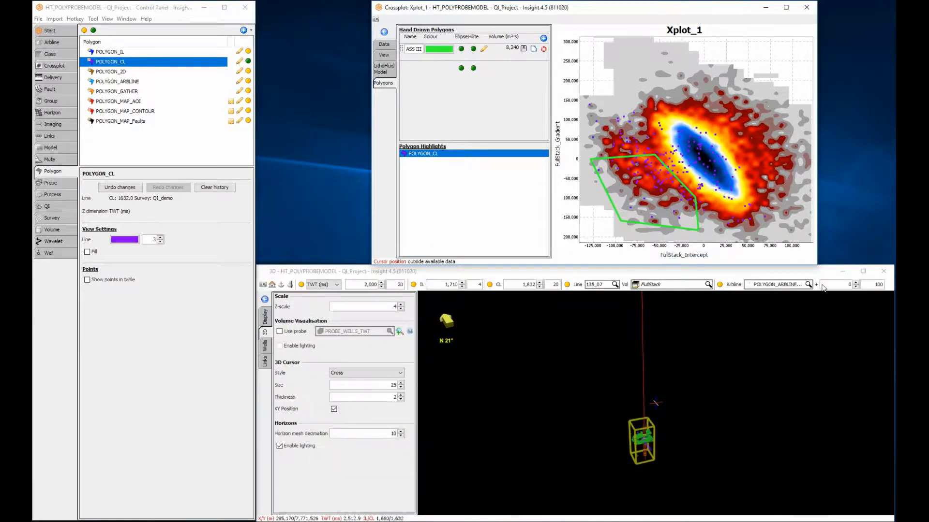
click(654, 434)
scroll(655, 434, up, 4)
drag(654, 434, 711, 413)
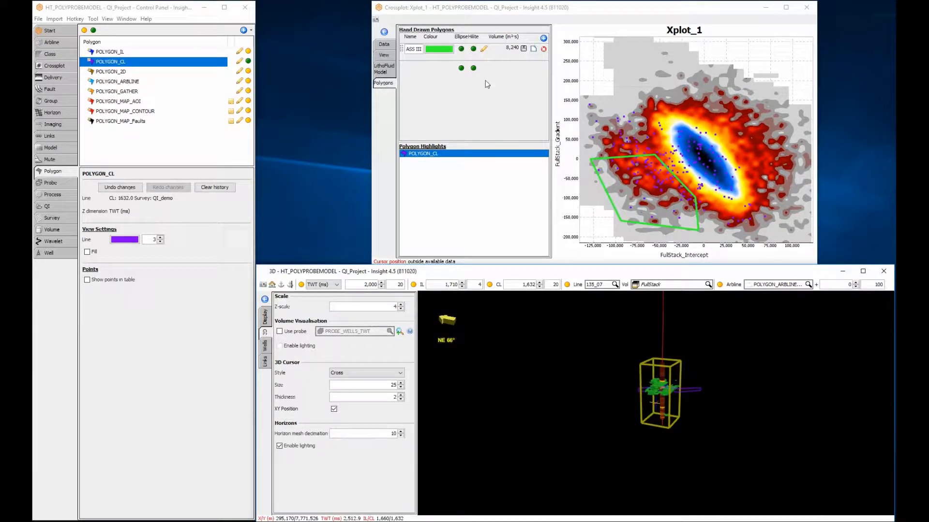
Hide the green hand-drawn crossplot polygon and its highlight, and turn off the display of POLYGON_CL.
click(462, 49)
click(473, 48)
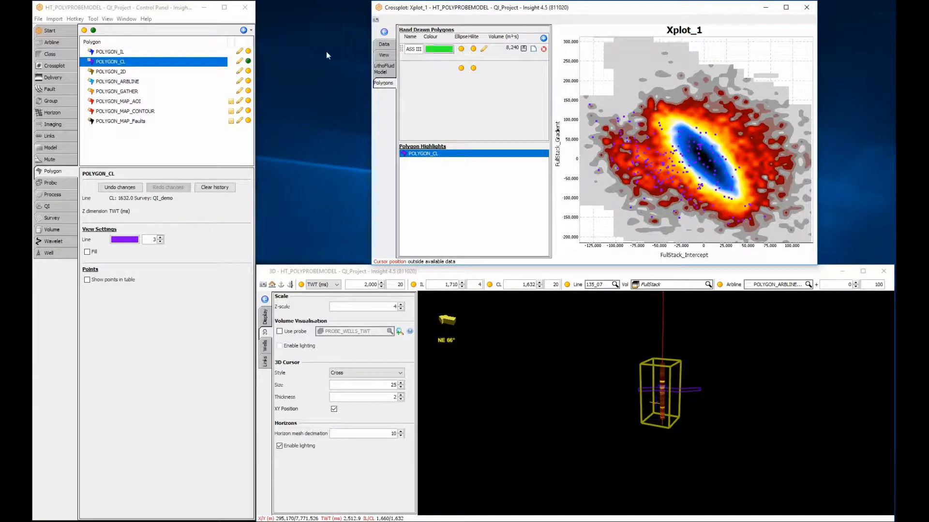
click(247, 61)
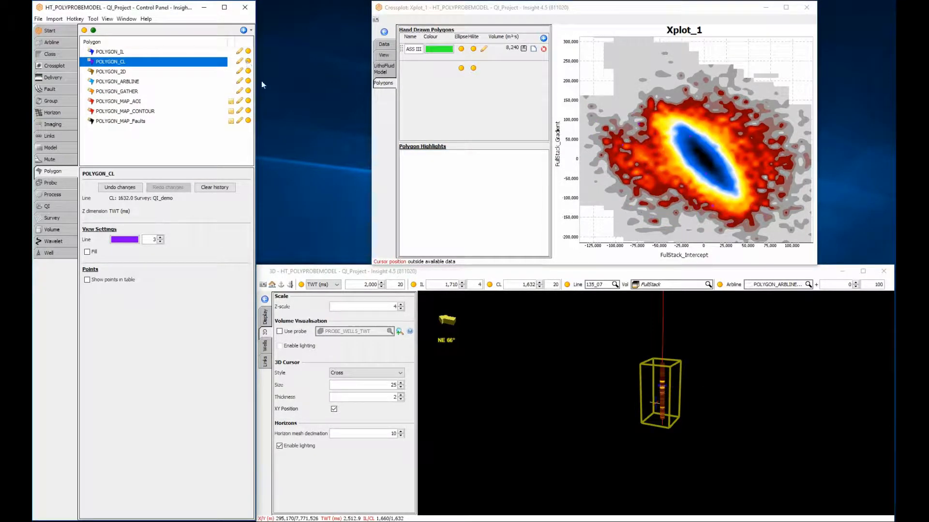
Display inline 1,710 in the 3D View, enlarge the window and view the section face-on.
click(413, 285)
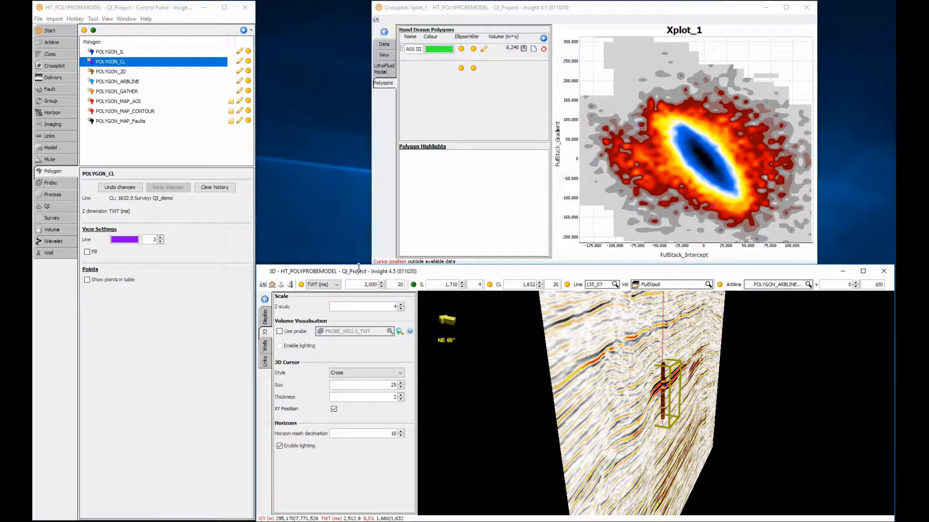
drag(355, 264, 384, 1)
drag(592, 242, 611, 272)
scroll(612, 284, down, 3)
scroll(610, 280, down, 4)
middle_drag(643, 253, 595, 267)
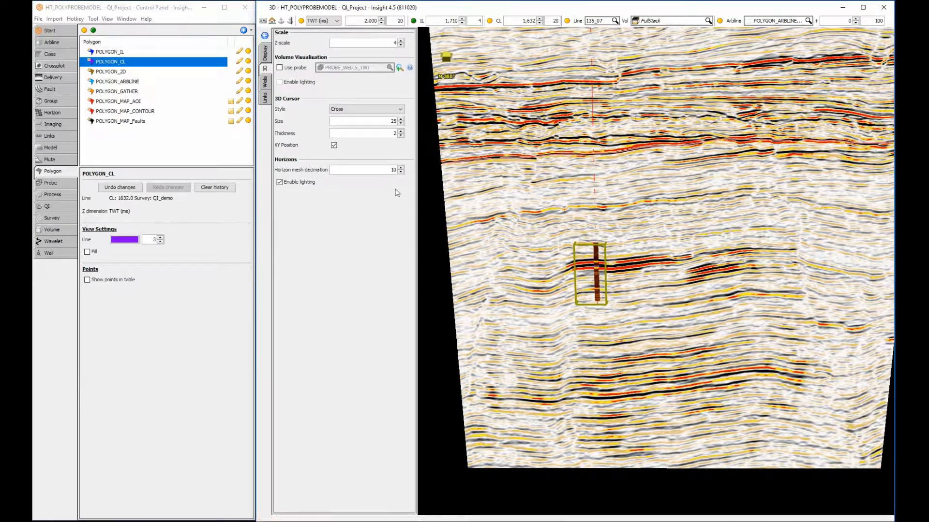
Hide PROBE_WELL5_TWT and display the 2,000 ms TWT slice together with the inline in the 3D View.
click(50, 183)
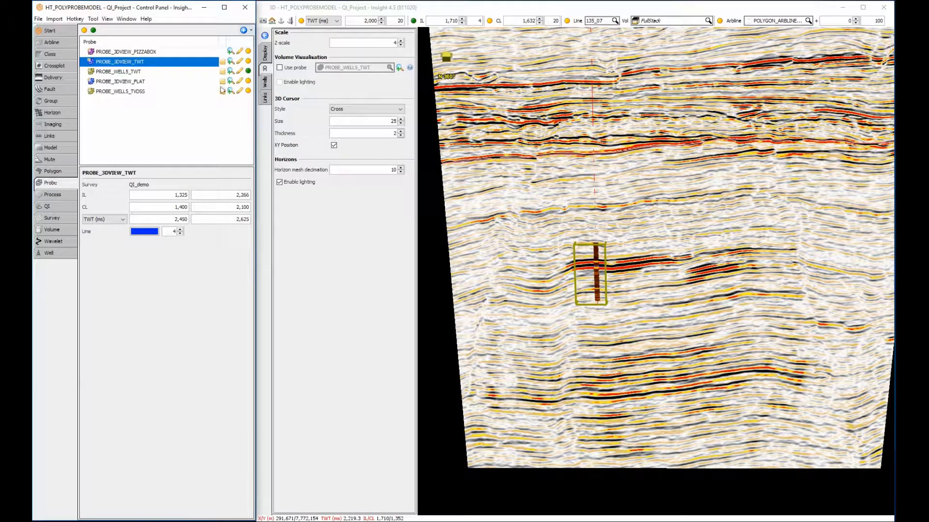
click(247, 72)
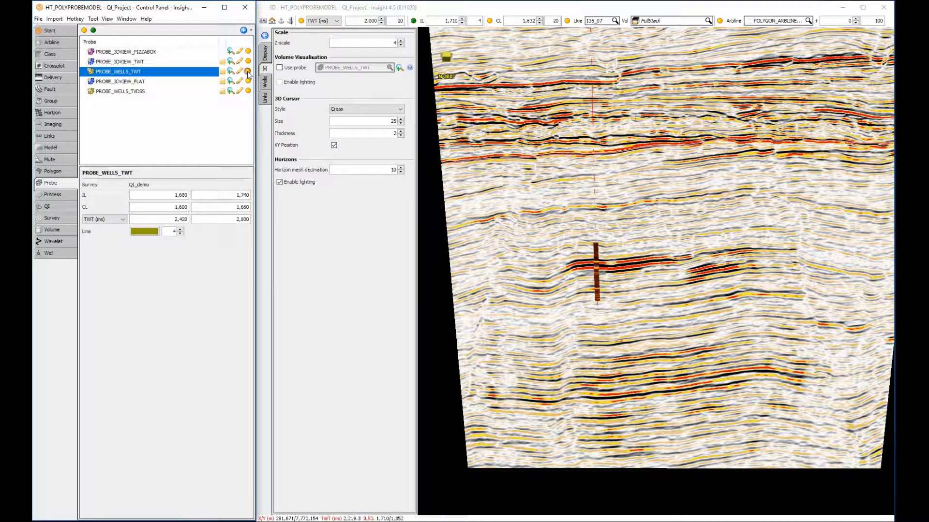
click(301, 20)
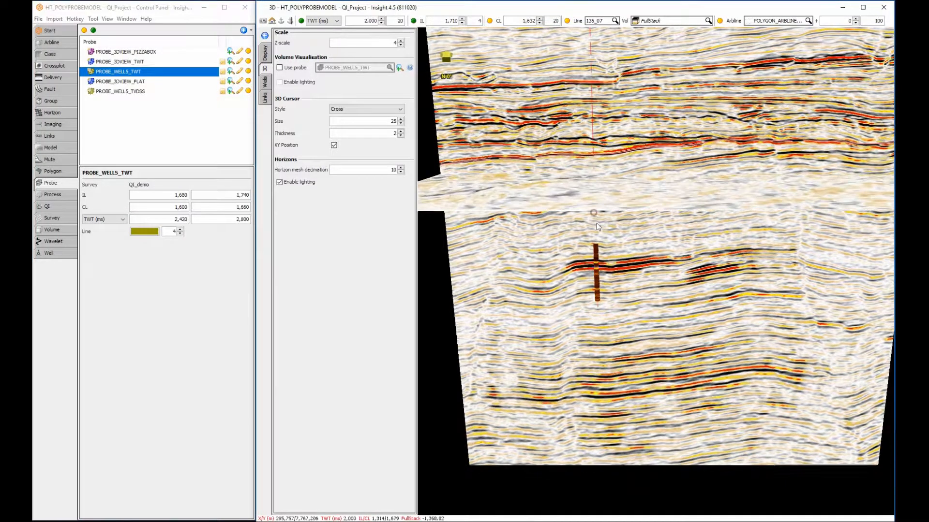
drag(596, 223, 550, 256)
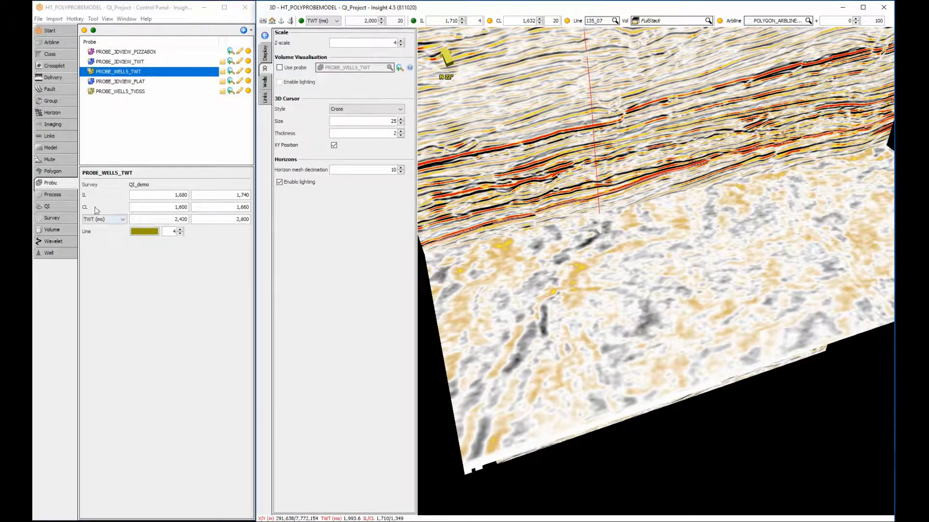
Open the volume sculpting process settings and show the volume sculpting output as the 3D View's volume.
click(53, 194)
click(114, 82)
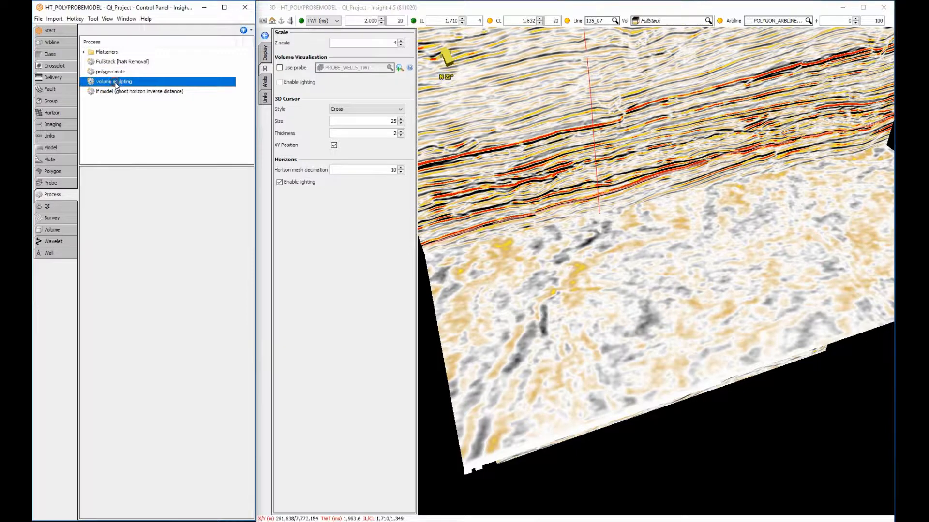
click(693, 21)
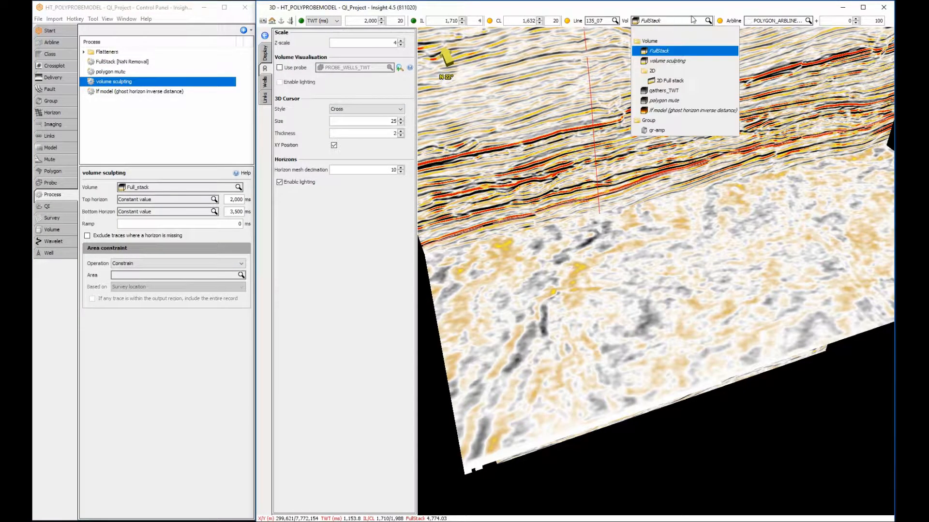
click(677, 61)
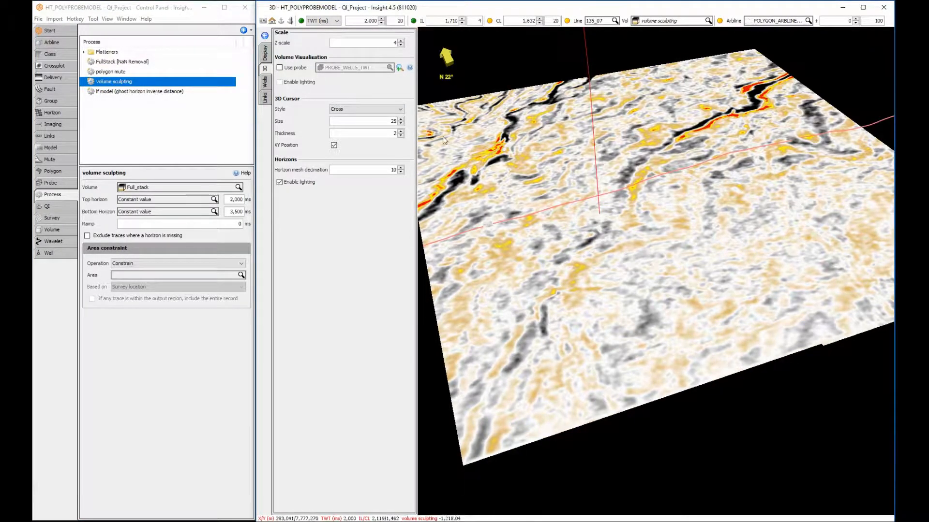
Constrain the volume sculpting area to POLYGON_MAP_CONTOUR and hide the inline in the 3D View.
click(188, 275)
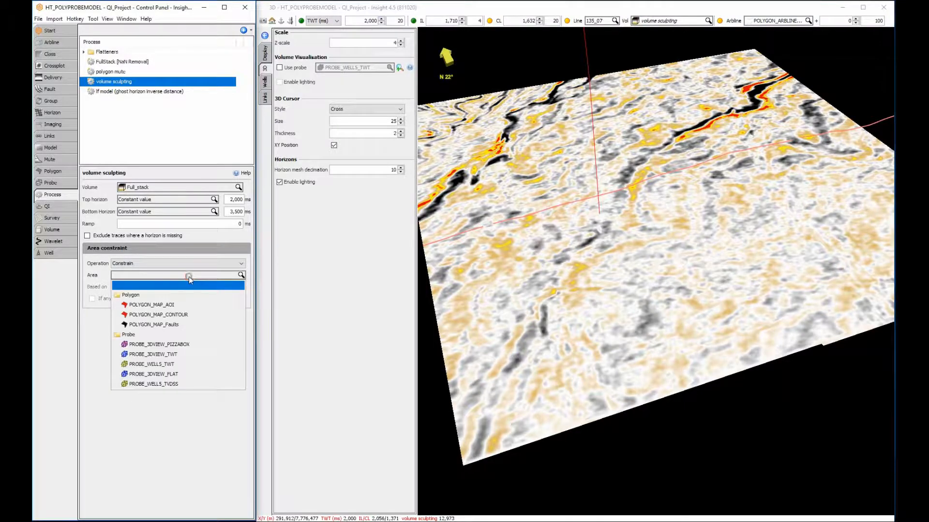
click(168, 315)
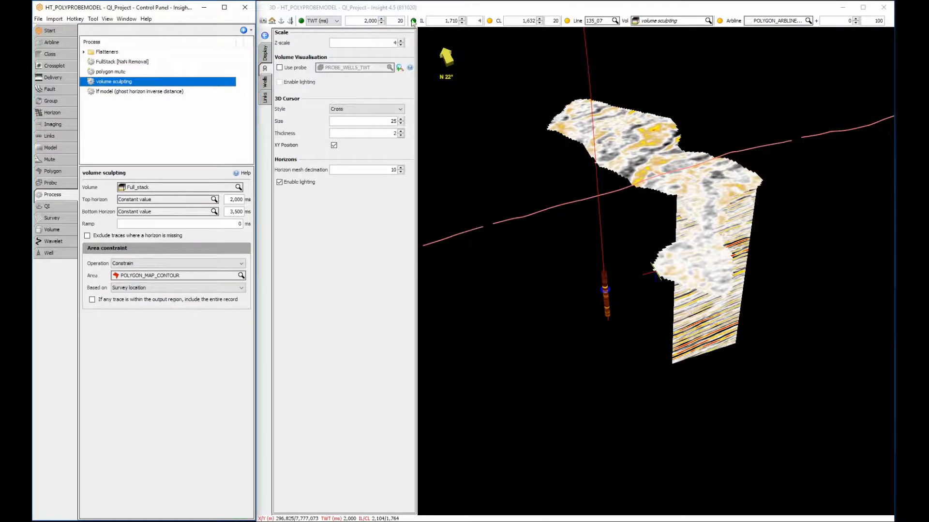
click(413, 20)
Set the volume sculpting area constraint to exclude POLYGON_MAP_CONTOUR.
click(121, 264)
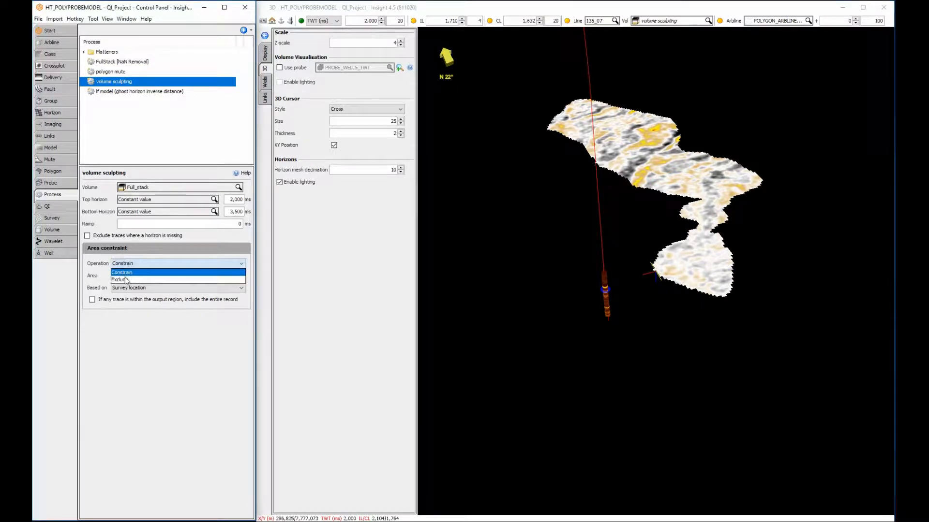
click(123, 279)
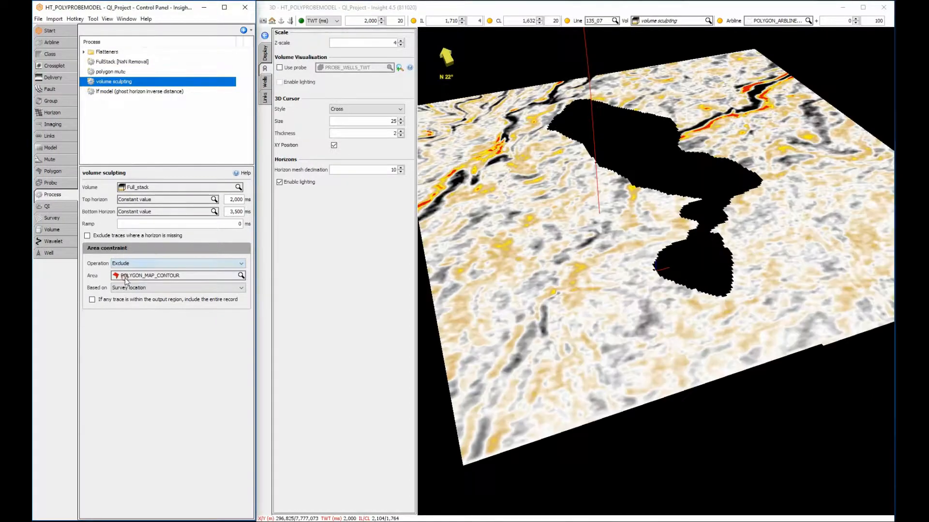
Show the FullStack volume on inline 1,710 in the 3D View, hide the TWT slice and view the section face-on.
click(657, 21)
click(654, 52)
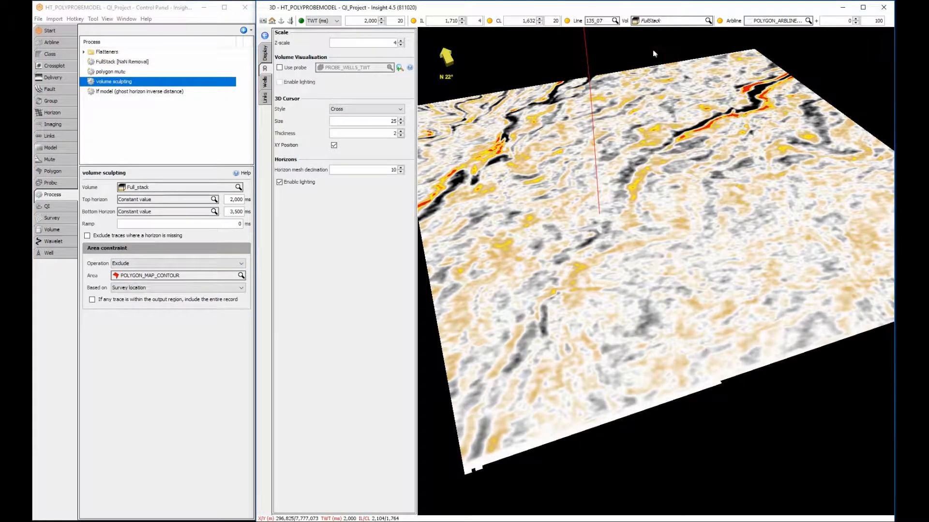
click(413, 20)
click(301, 21)
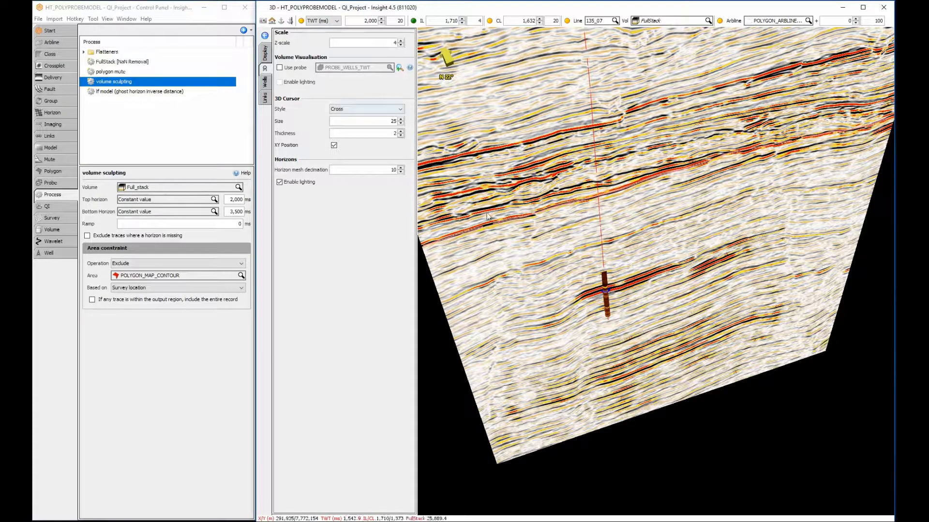
drag(576, 241, 570, 229)
Open the MODEL_Homogenous_TWT model and review its window and interface settings.
click(50, 147)
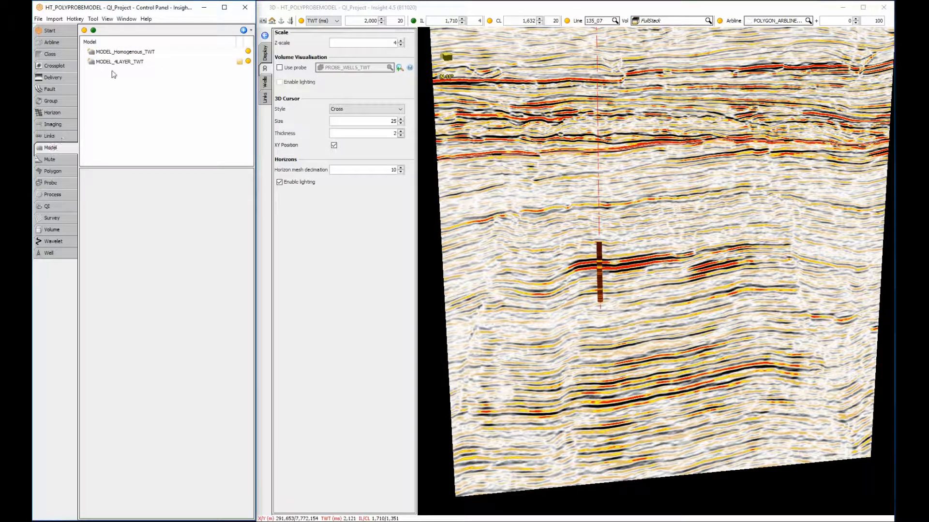
click(126, 52)
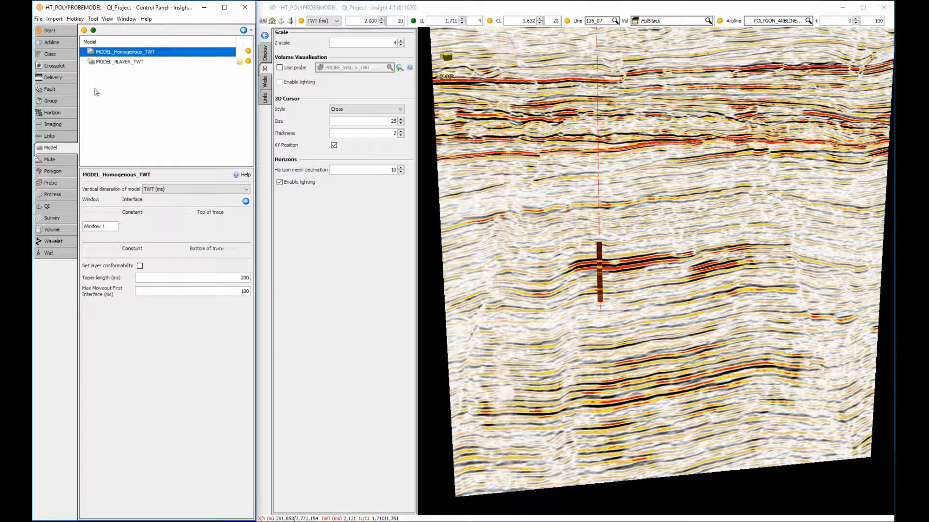
Display horizons MODEL_Top1 to MODEL_Top4 in the 3D View and hide their surfaces so only their lines on the inline are drawn.
click(67, 114)
click(119, 83)
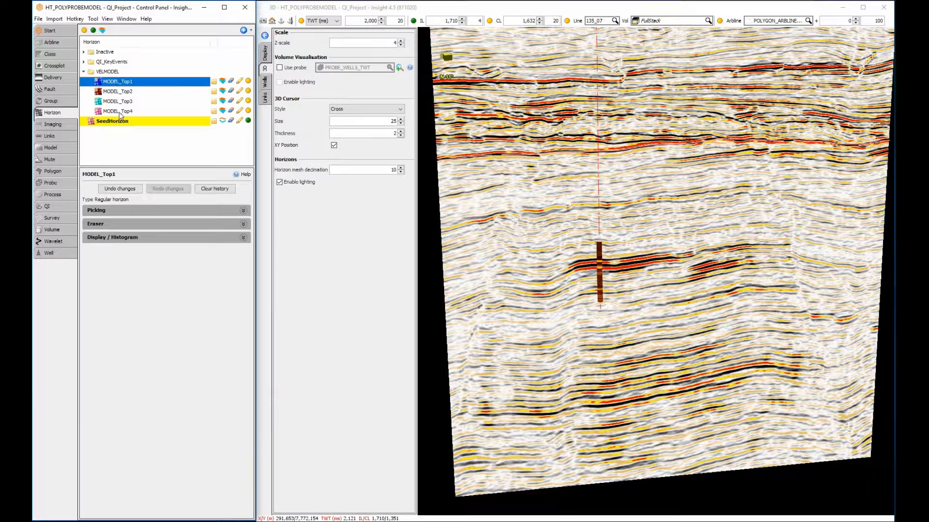
shift+click(118, 112)
right_click(115, 111)
click(136, 121)
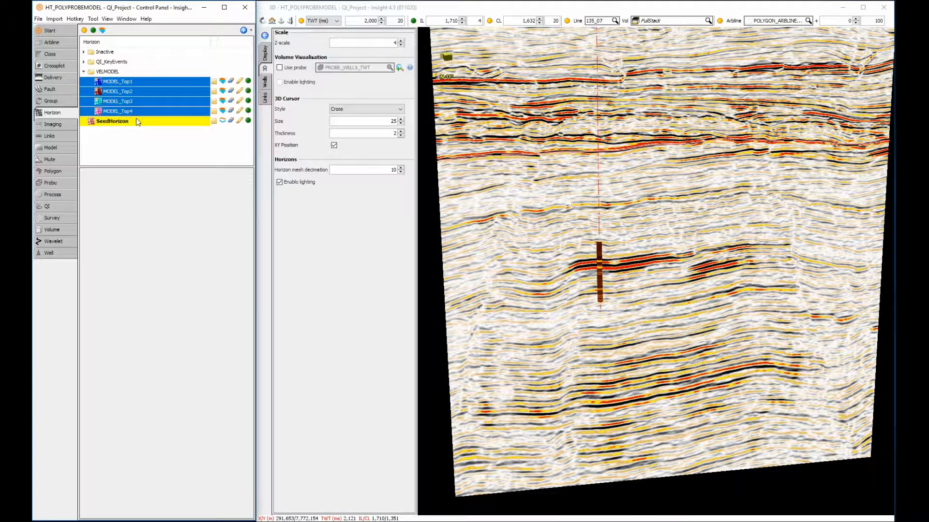
click(584, 219)
drag(583, 219, 648, 228)
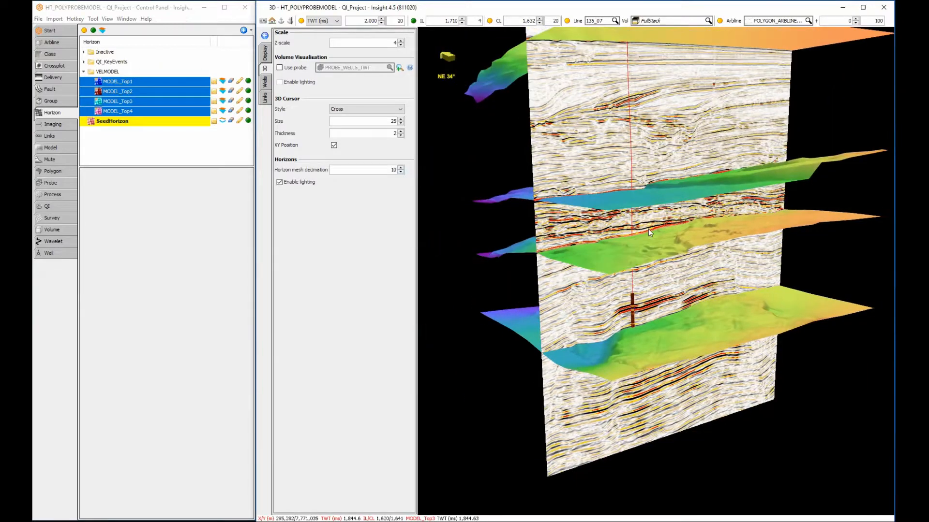
click(102, 30)
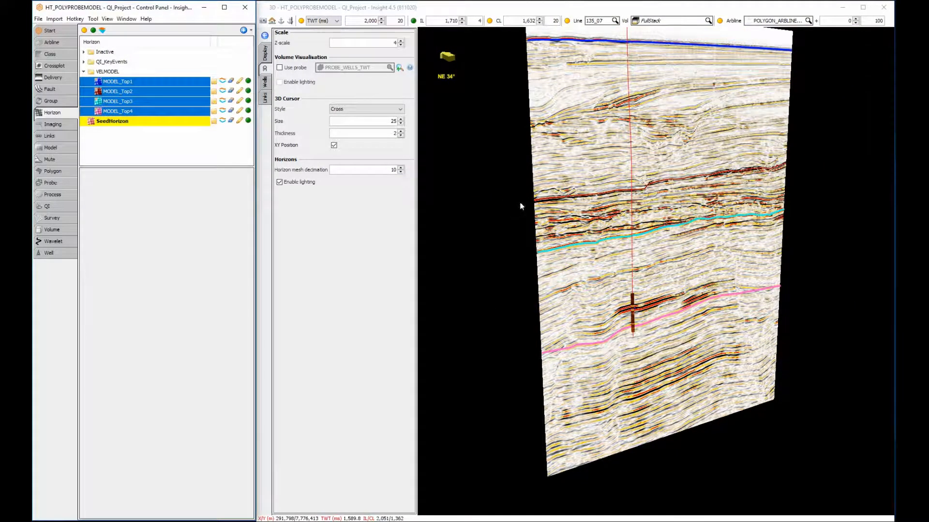
Open the MODEL_4LAYER_TWT model and review the conformability options for Window 3, keeping Proportional.
click(50, 147)
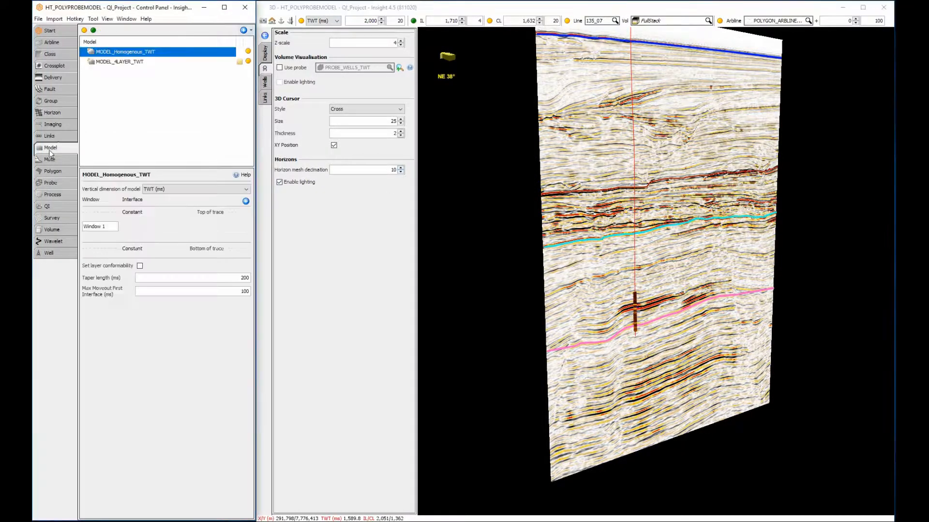
click(109, 63)
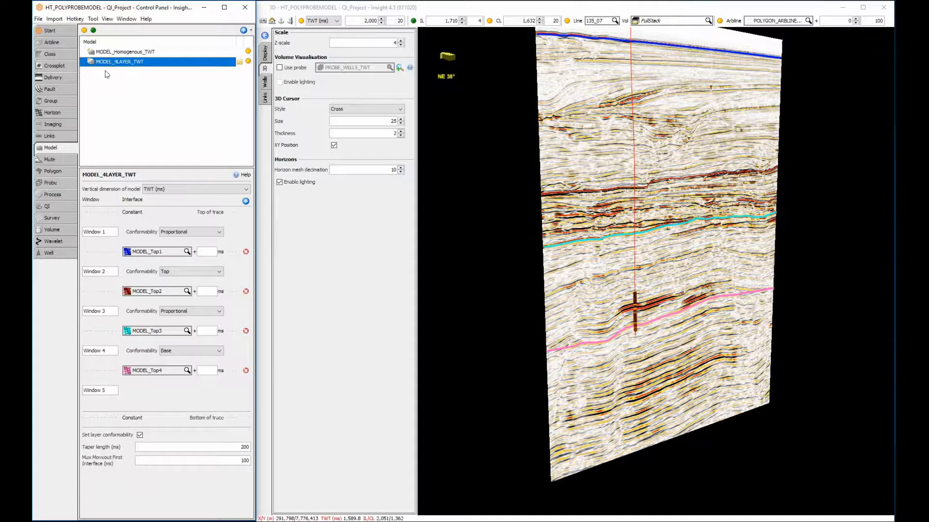
click(180, 311)
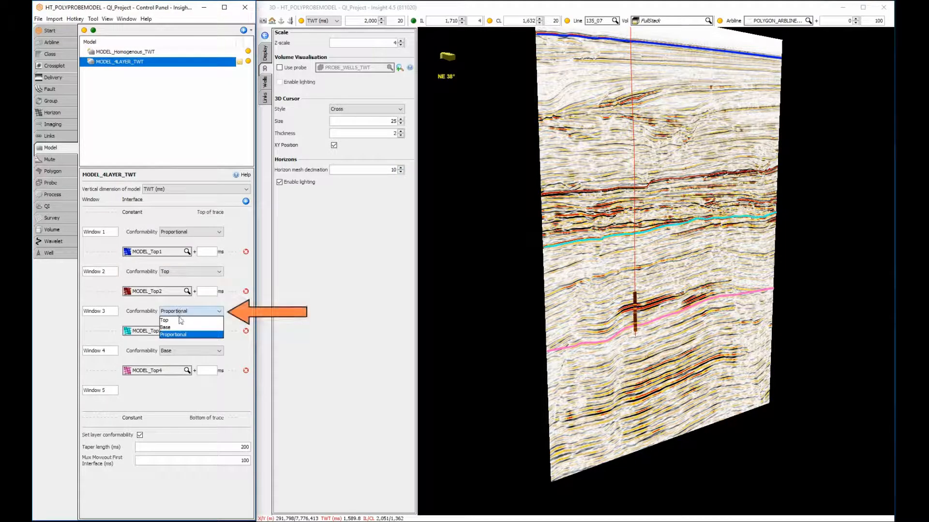
click(184, 334)
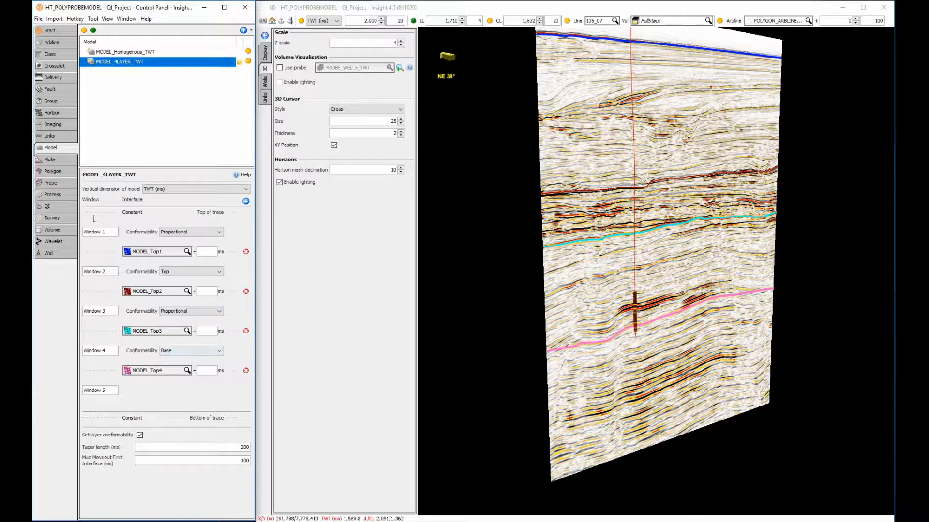
Open the lf model (ghost horizon inverse distance) process and review the calculation types available for Window 1.
click(52, 194)
click(116, 92)
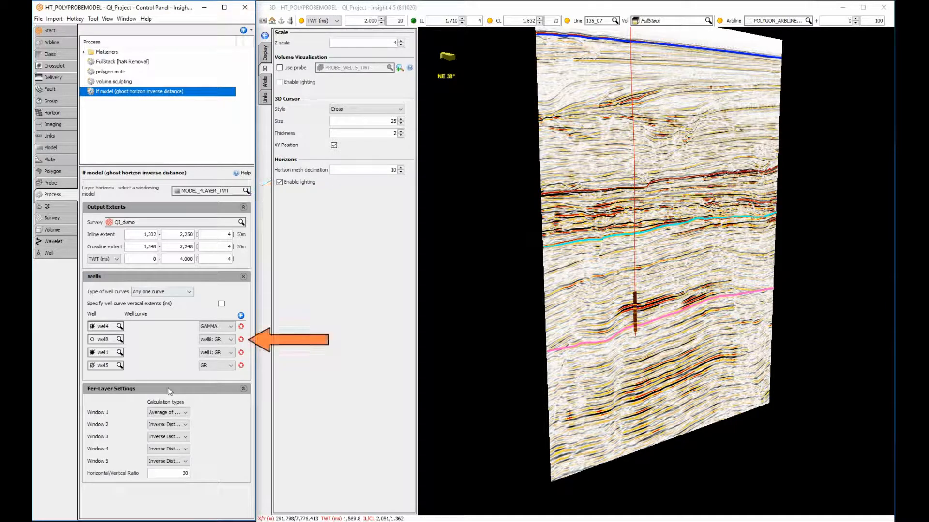
click(167, 412)
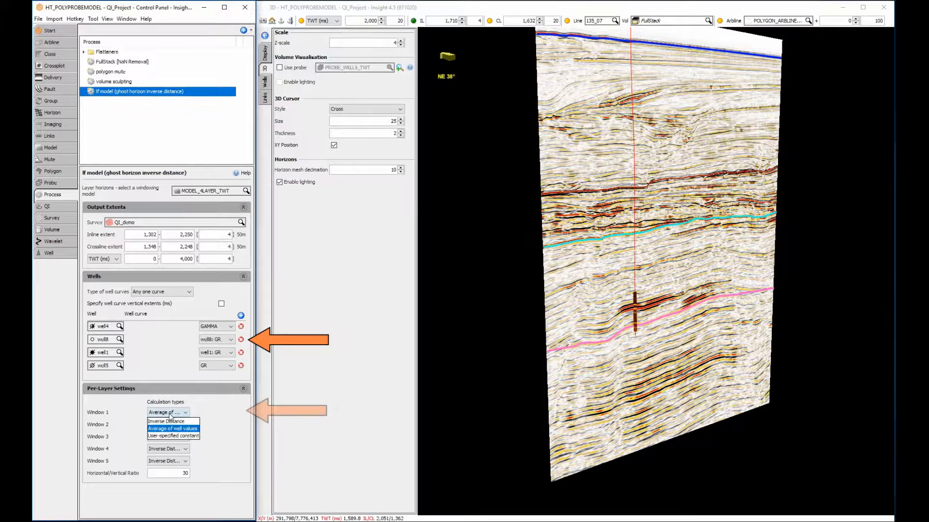
click(221, 421)
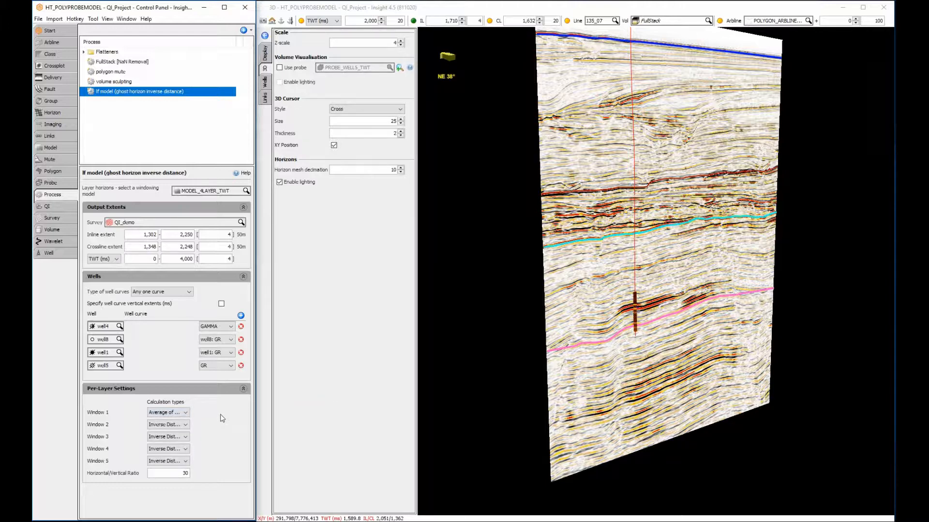
Display the lf model (ghost horizon inverse distance) volume on the inline in the 3D View, followed by the gr-amp group.
click(670, 20)
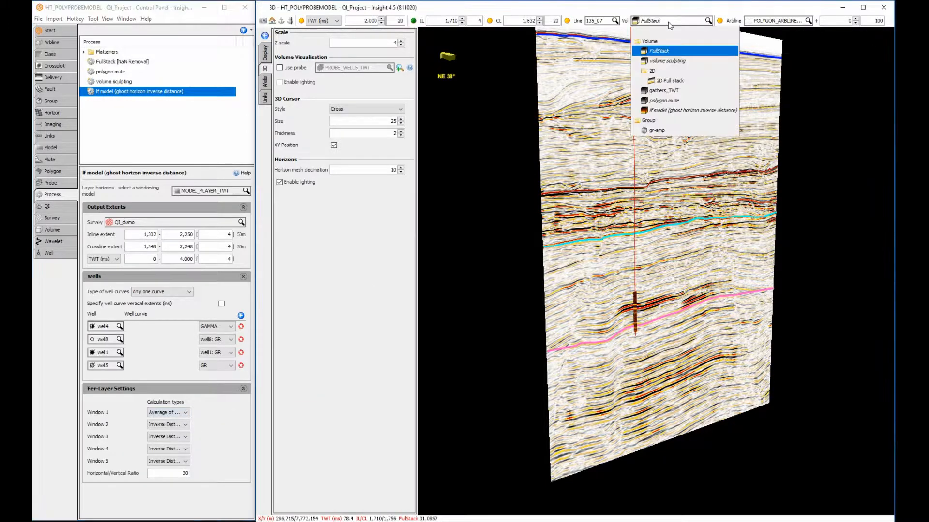
click(674, 110)
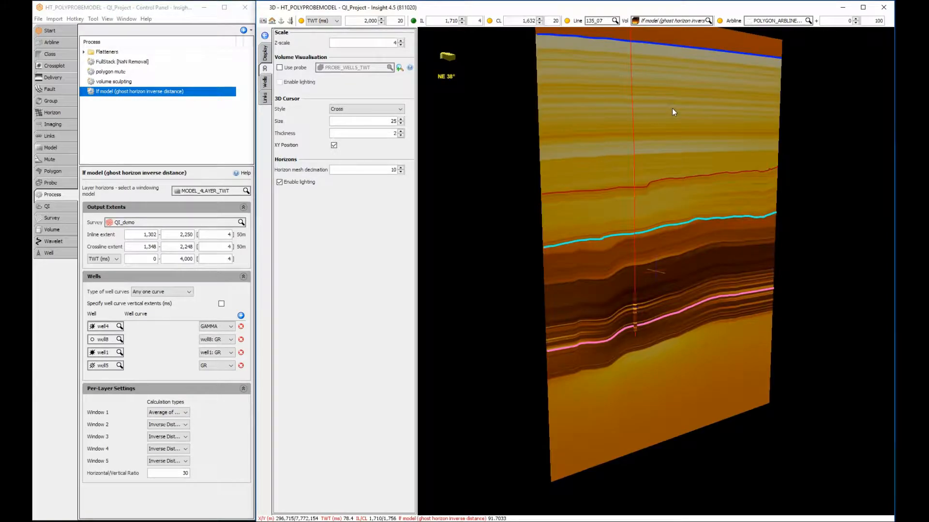
click(675, 20)
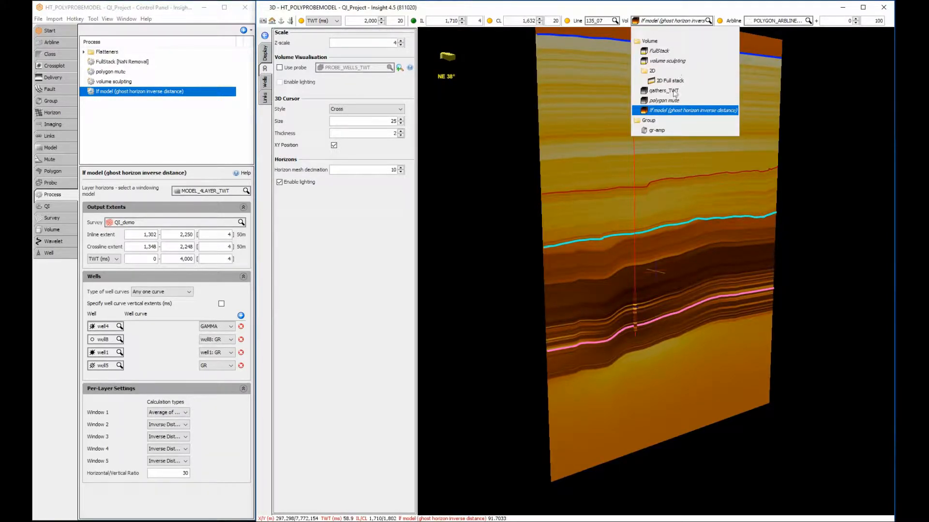
click(669, 130)
Shrink the 3D View window to uncover the Spectra Analysis window and set the 3D View's volume back to FullStack.
drag(346, 7, 364, 265)
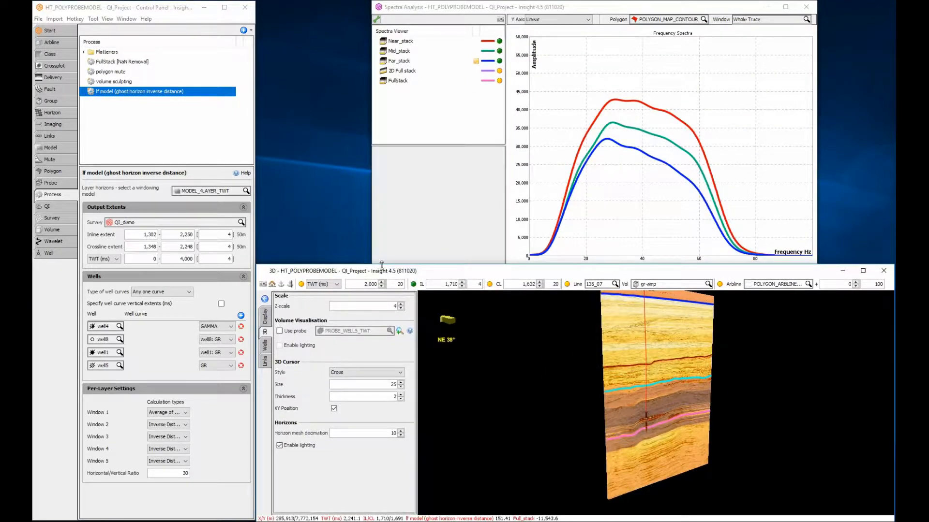
click(676, 284)
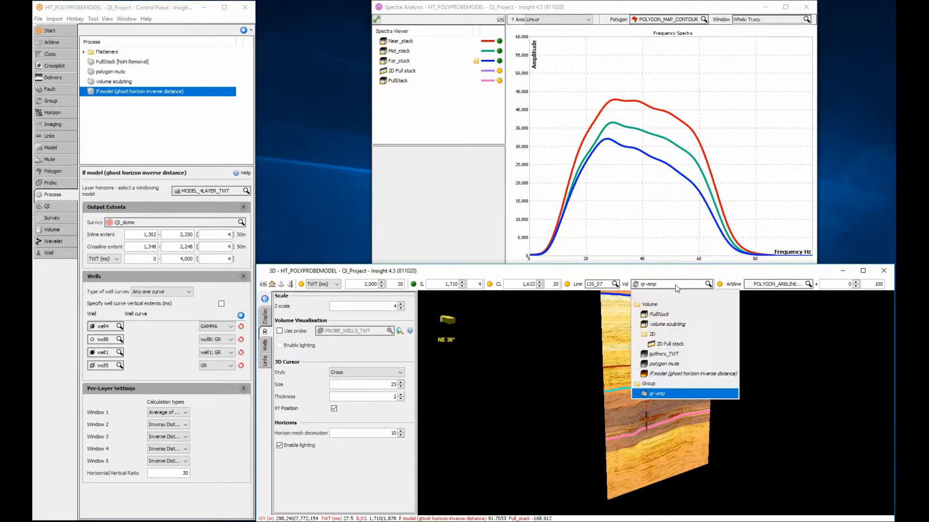
click(675, 315)
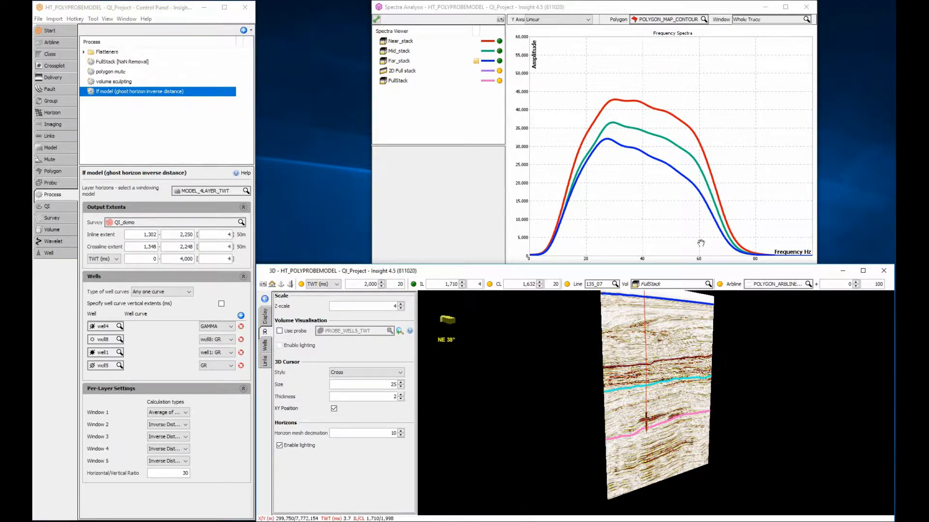
Restrict the frequency spectra to Window 3 of MODEL_4LAYER_TWT, followed by Window 4.
click(743, 20)
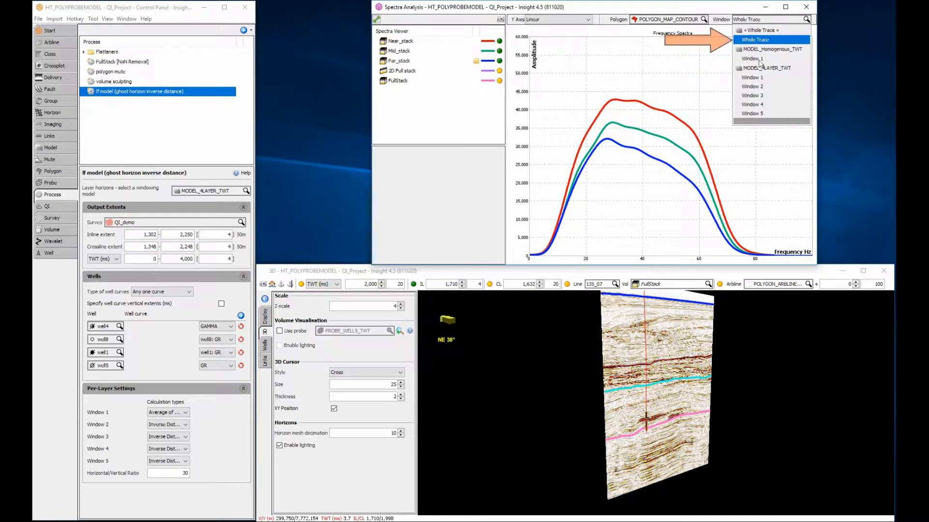
click(760, 97)
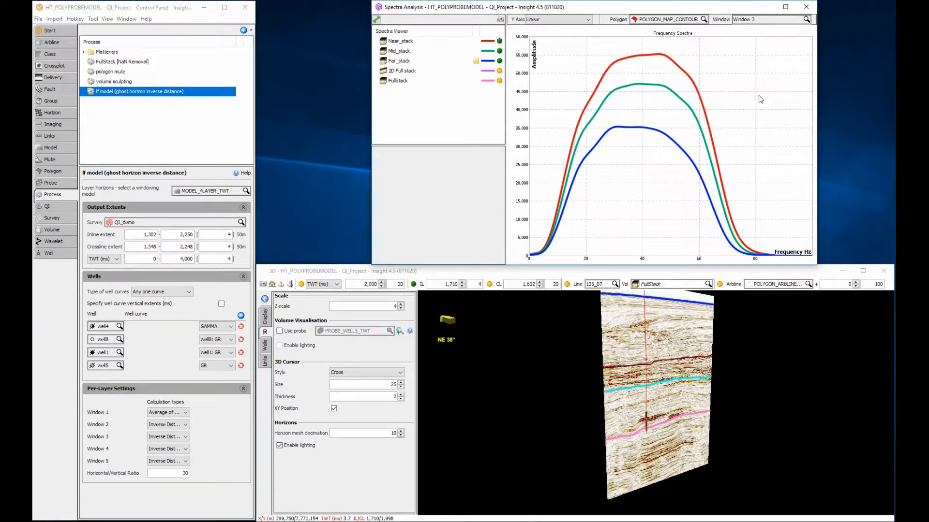
click(755, 22)
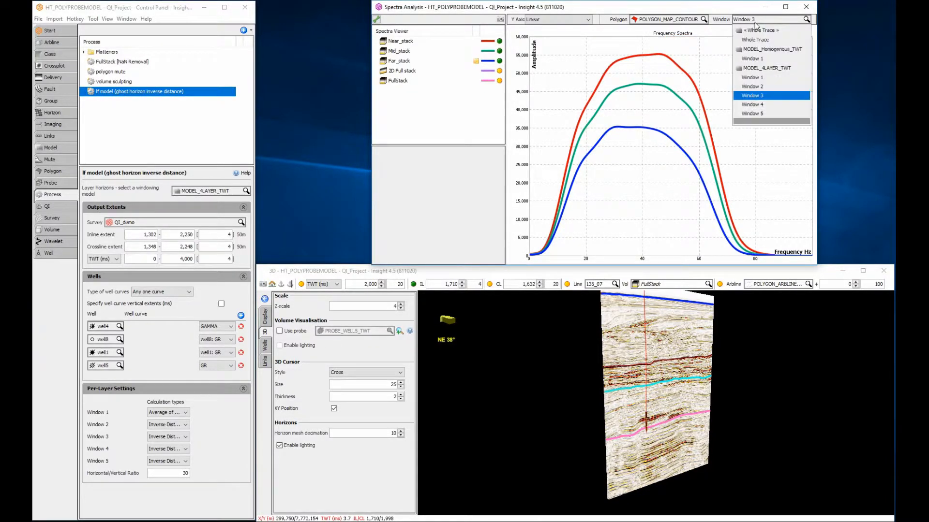
click(764, 108)
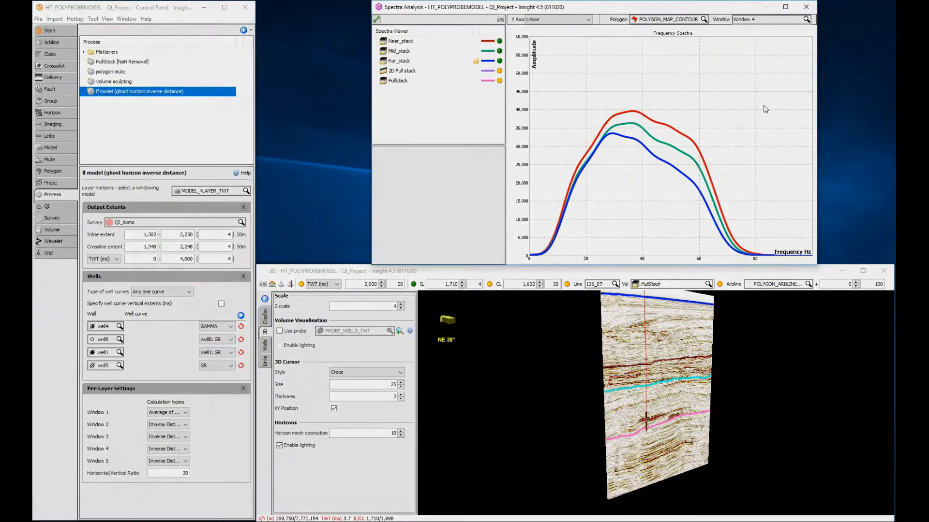